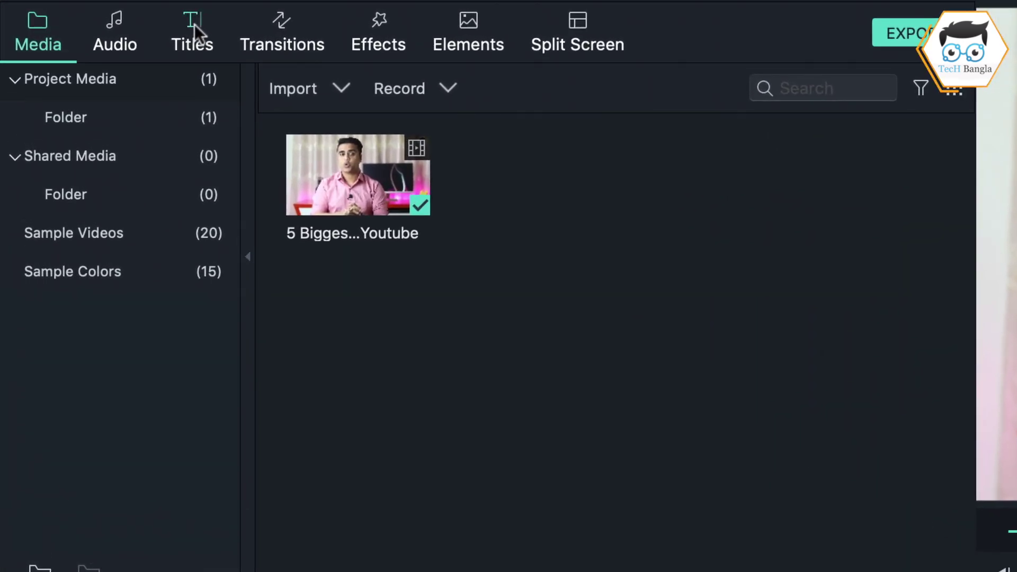
# - Browse the full titles library, from the credit templates through the lower thirds and back to the start
pyautogui.click(194, 27)
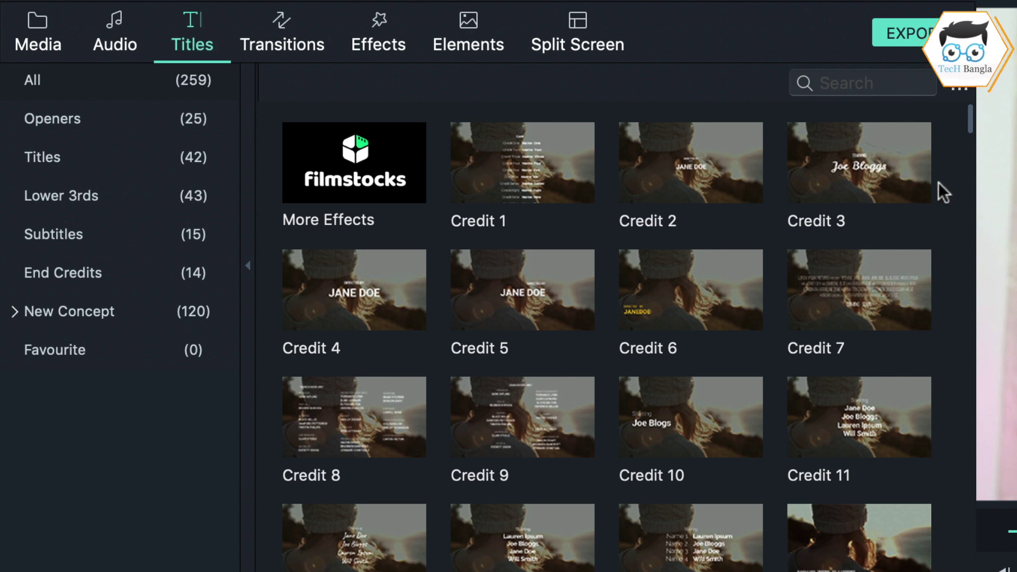
pyautogui.scroll(-10, 933, 225)
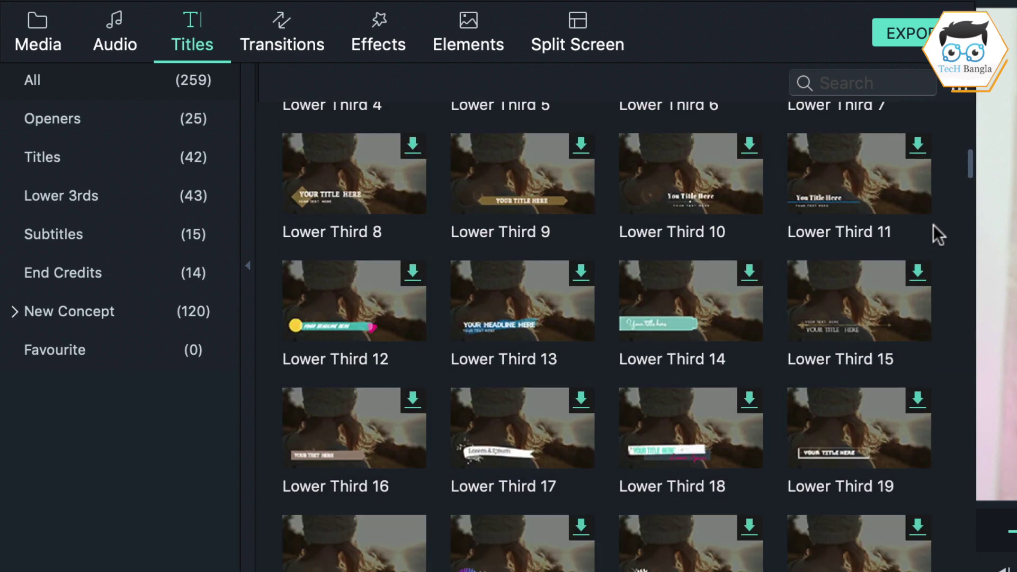
pyautogui.scroll(-10, 933, 225)
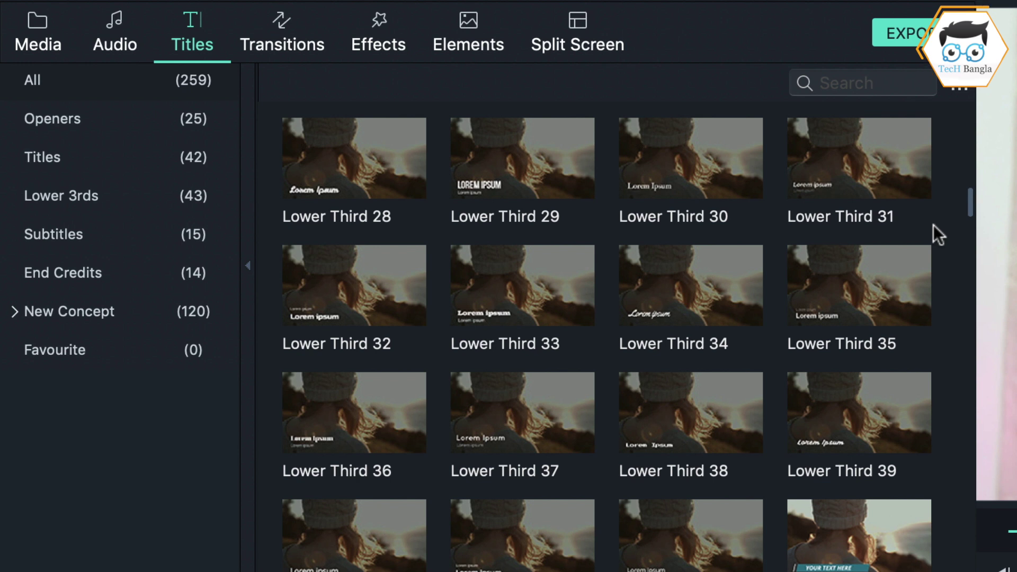
pyautogui.scroll(5, 934, 224)
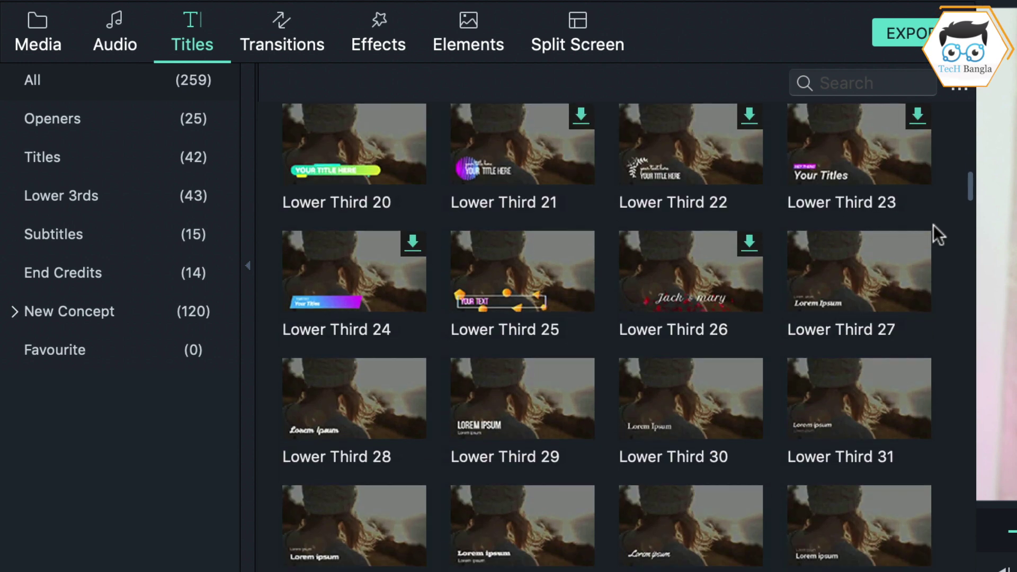
pyautogui.scroll(9, 933, 225)
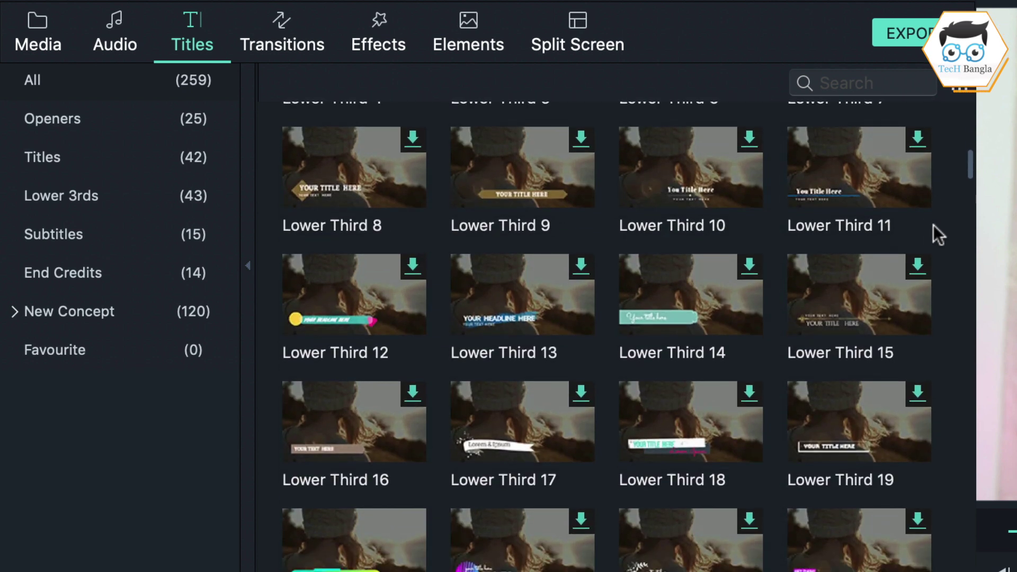
pyautogui.scroll(9, 933, 224)
pyautogui.scroll(8, 934, 224)
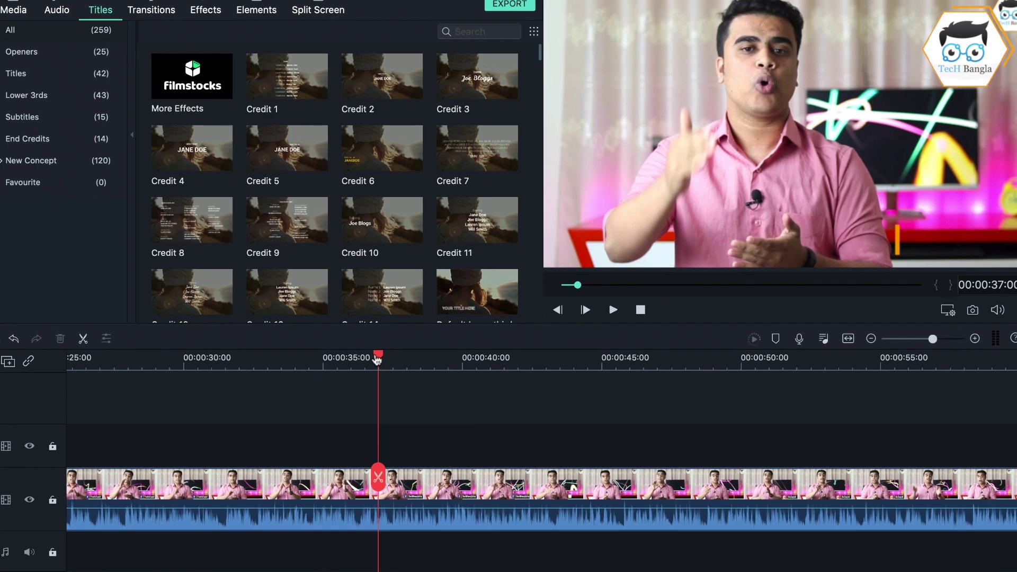
# - Move the playhead to 00:00:38:06 and preview the Credit 2, Credit 3 and Credit 5 title templates
pyautogui.click(325, 364)
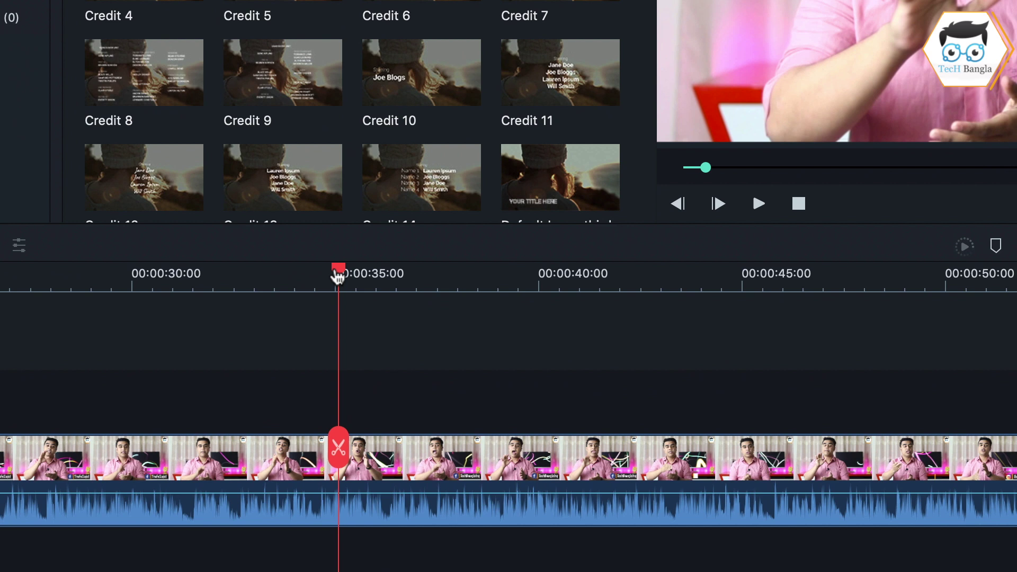
pyautogui.moveTo(338, 275); pyautogui.dragTo(467, 275)
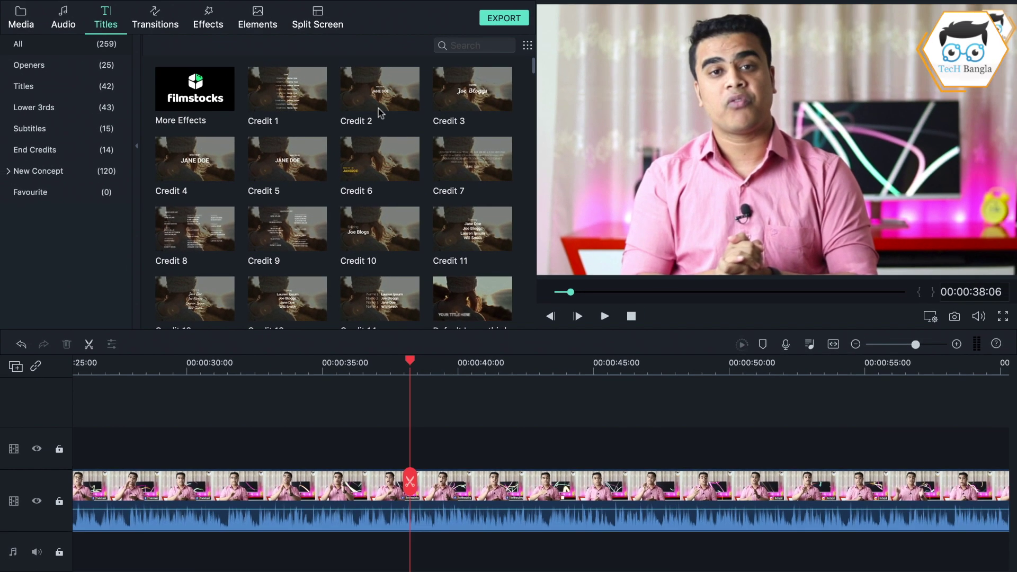
pyautogui.click(368, 93)
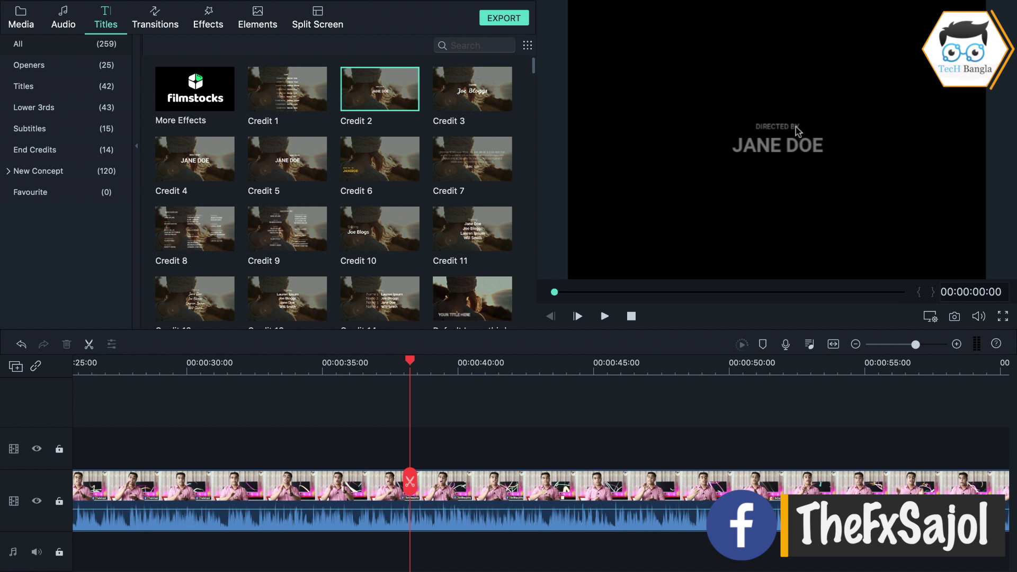
pyautogui.click(474, 90)
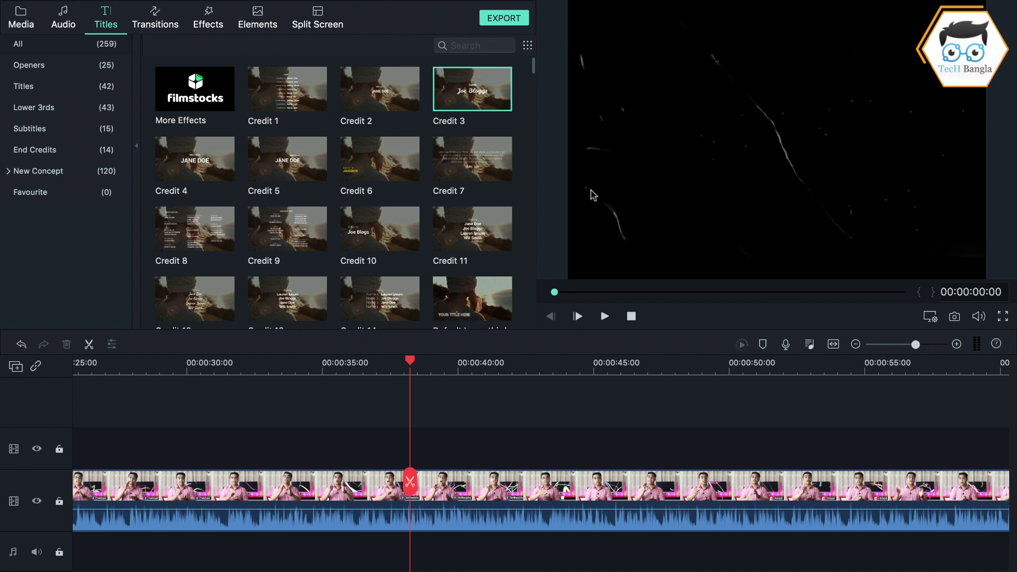
pyautogui.click(276, 154)
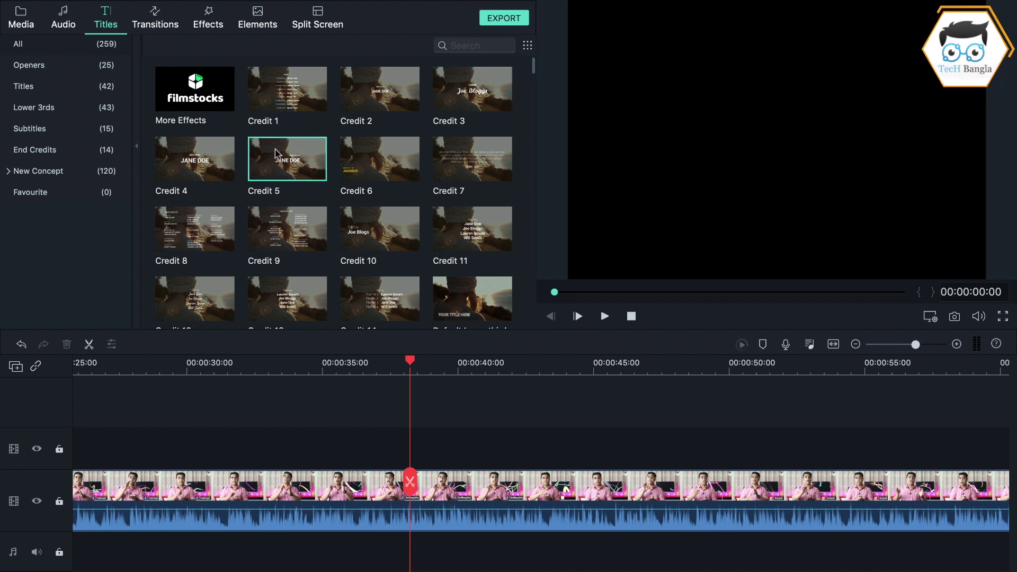
pyautogui.doubleClick(279, 165)
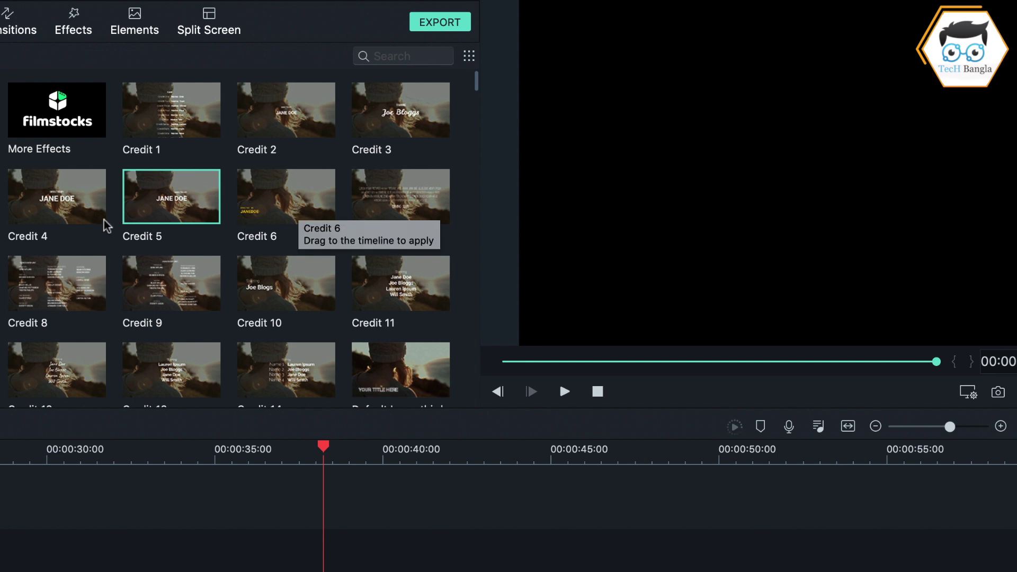
# - Preview the Lower Third 2 title and place it on the track above the video at about 37 seconds
pyautogui.scroll(-2, 72, 197)
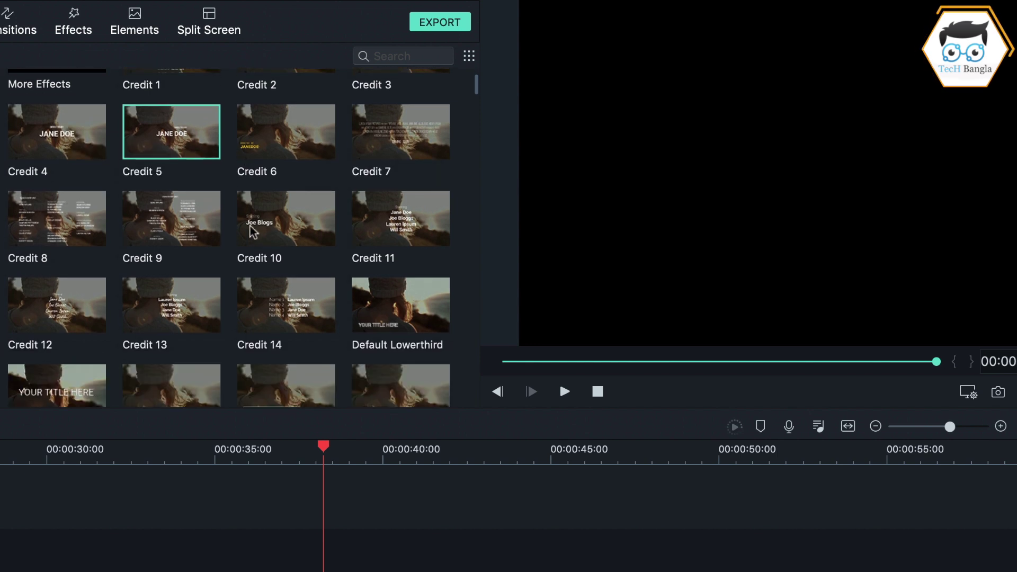
pyautogui.scroll(-4, 266, 225)
pyautogui.scroll(-1, 269, 226)
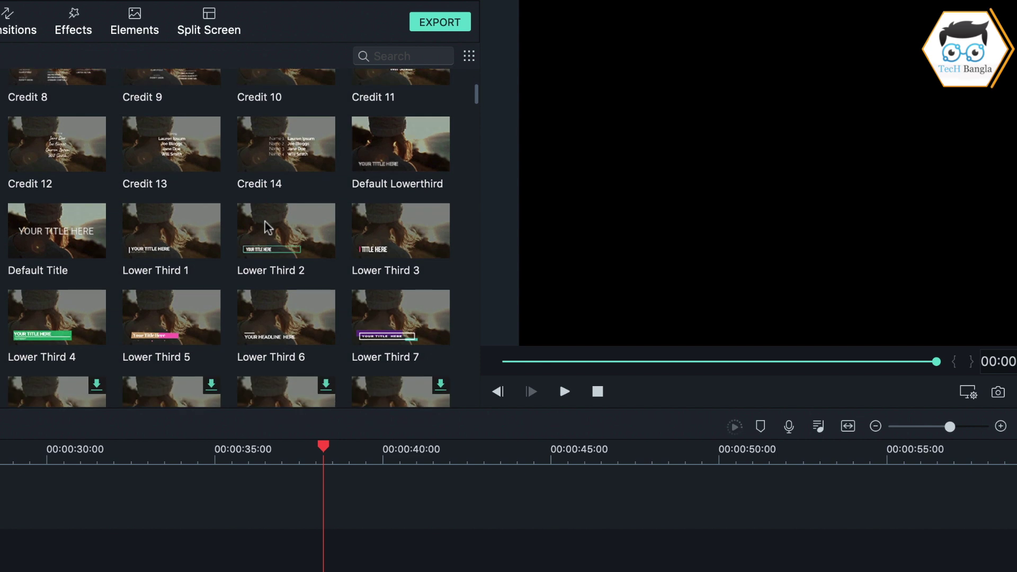
pyautogui.click(268, 231)
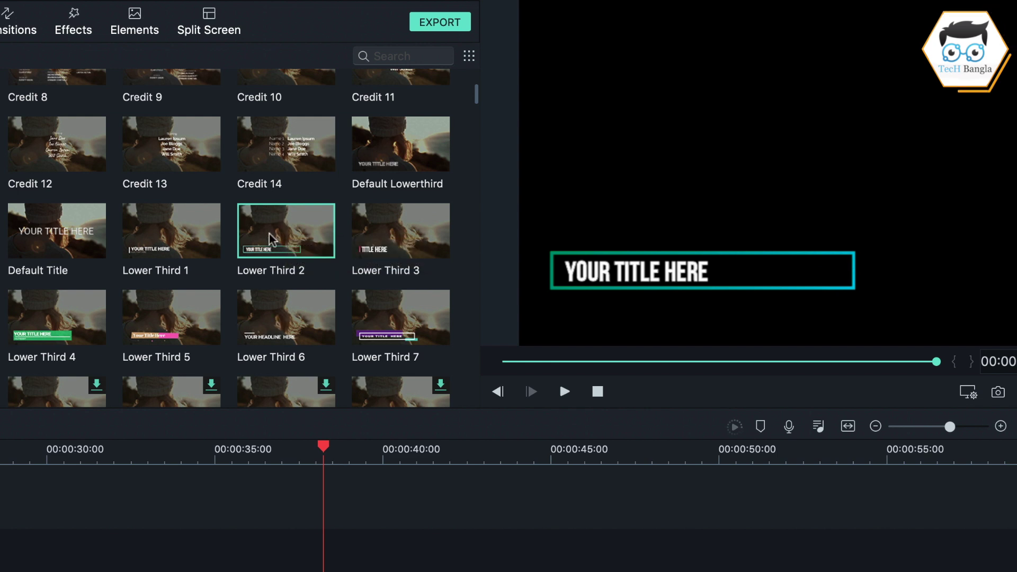
pyautogui.scroll(-1, 292, 232)
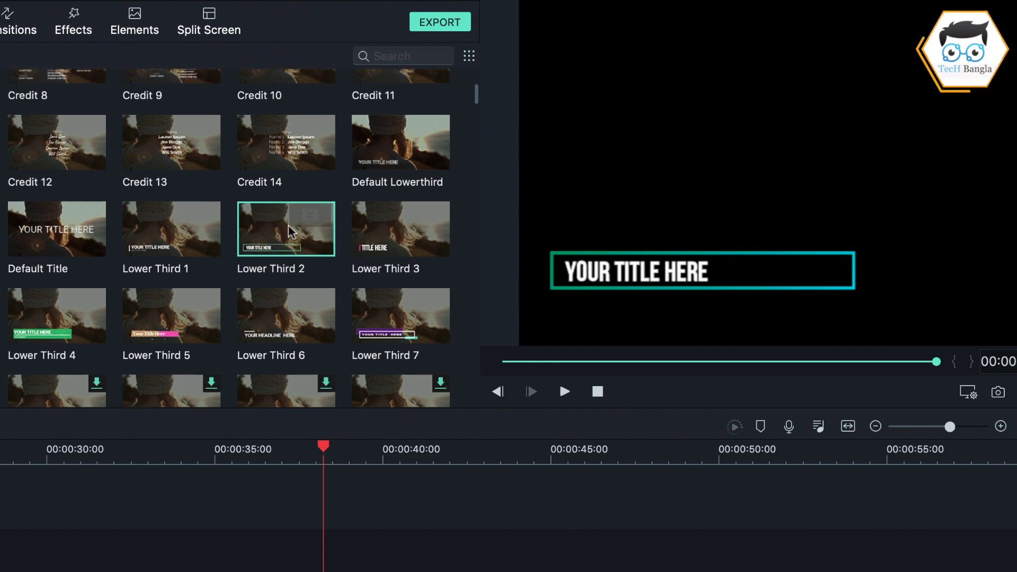
pyautogui.scroll(1, 291, 231)
pyautogui.moveTo(291, 236); pyautogui.dragTo(289, 514)
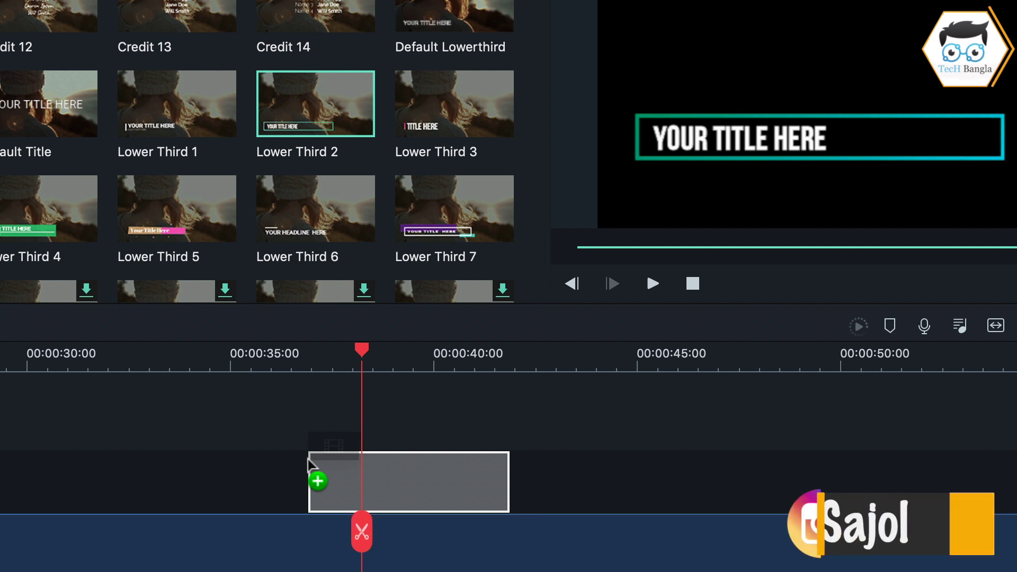
pyautogui.moveTo(308, 459); pyautogui.dragTo(308, 459)
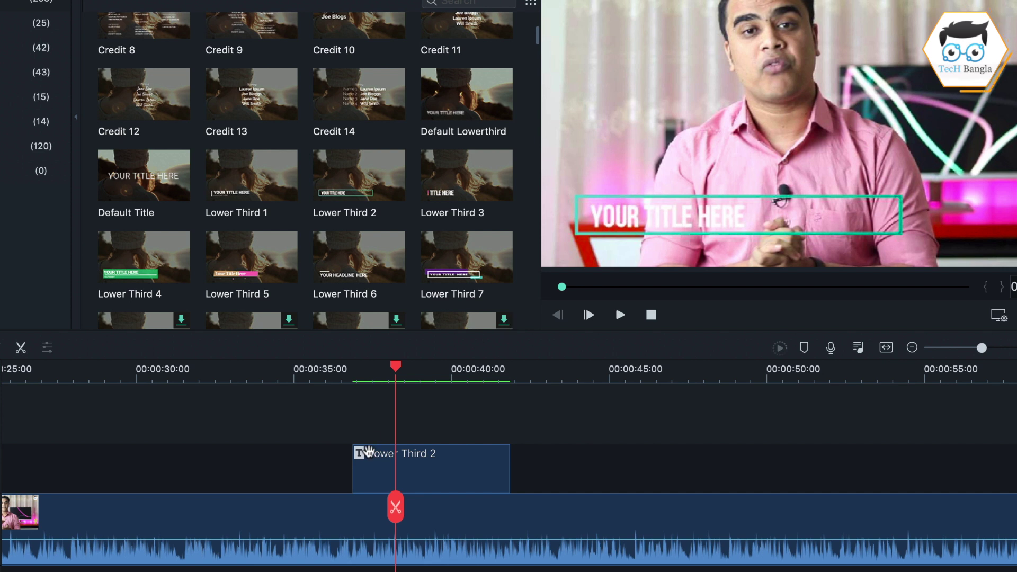
# - Replace the placeholder text of the Lower Third 2 title with the presenter's name
pyautogui.doubleClick(436, 466)
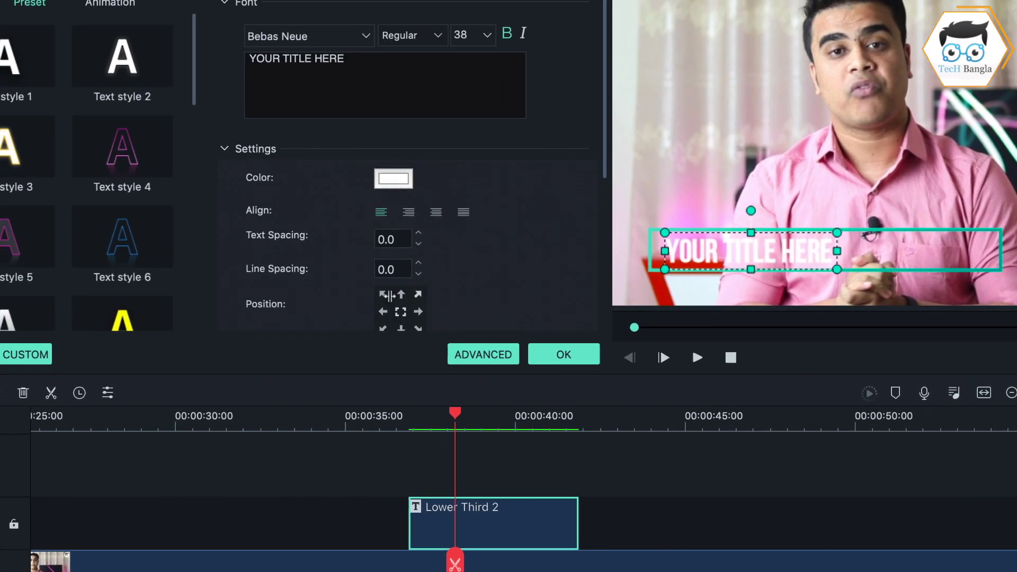
pyautogui.click(321, 51)
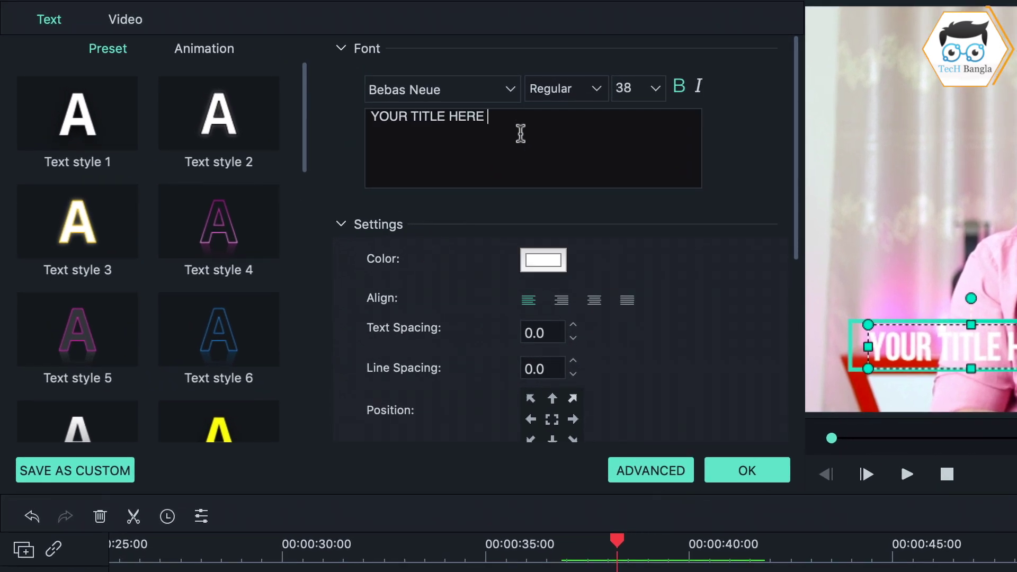
pyautogui.moveTo(535, 125); pyautogui.dragTo(356, 120)
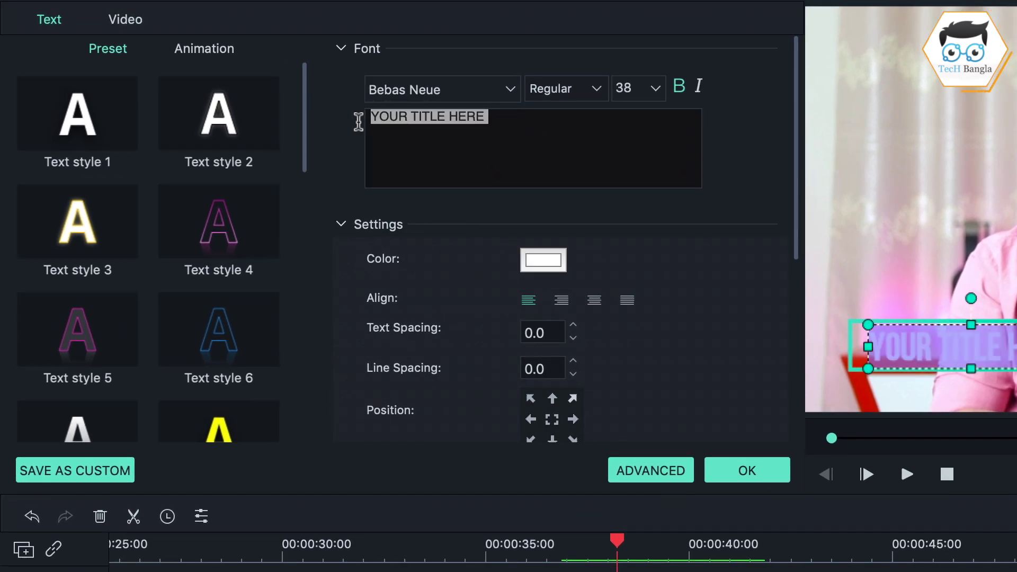
pyautogui.press('BackSpace')
pyautogui.write('F')
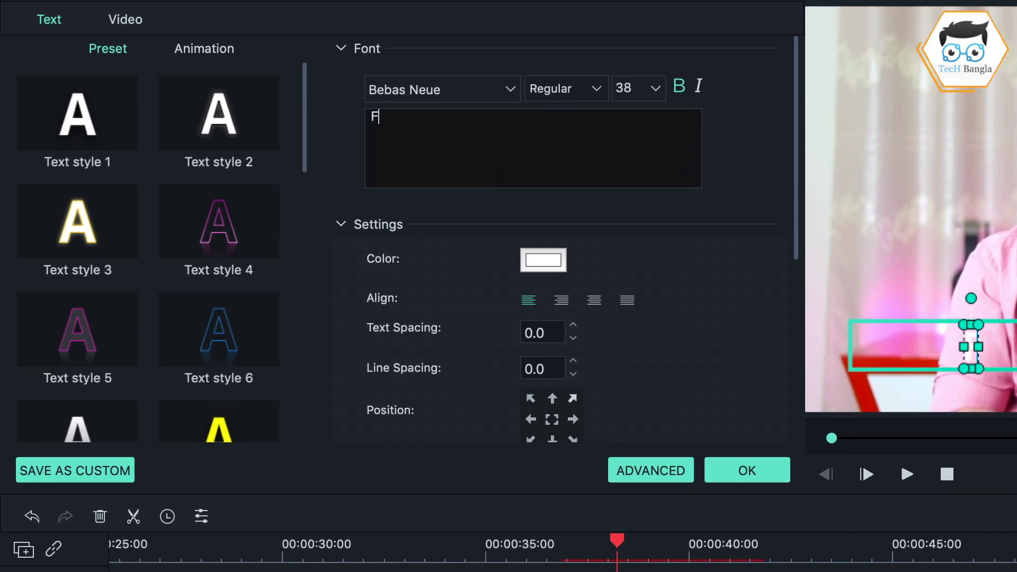
pyautogui.write('X Sajol')
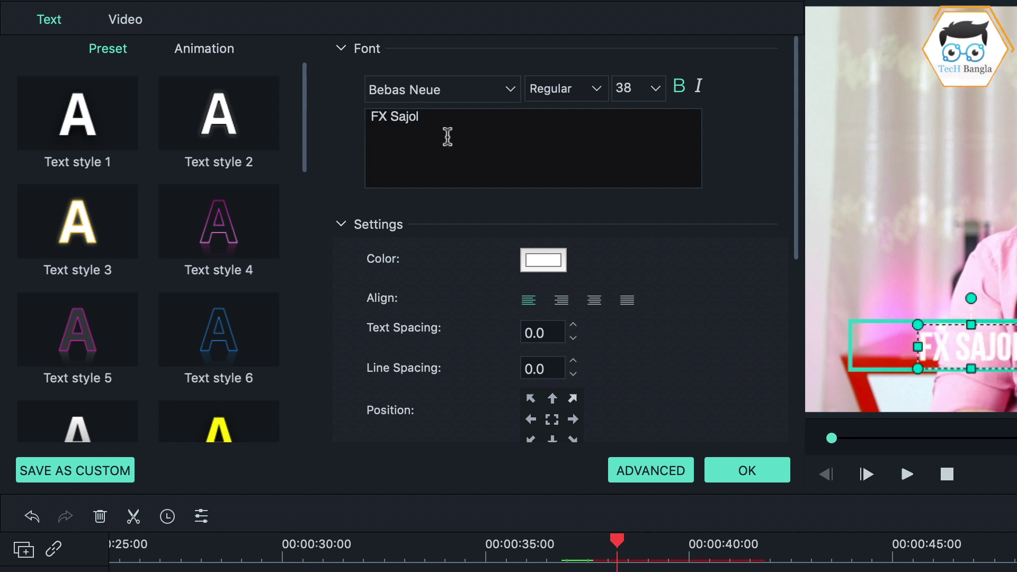
# - Set the font of the whole title text to Comic Sans MS
pyautogui.moveTo(461, 127); pyautogui.dragTo(329, 112)
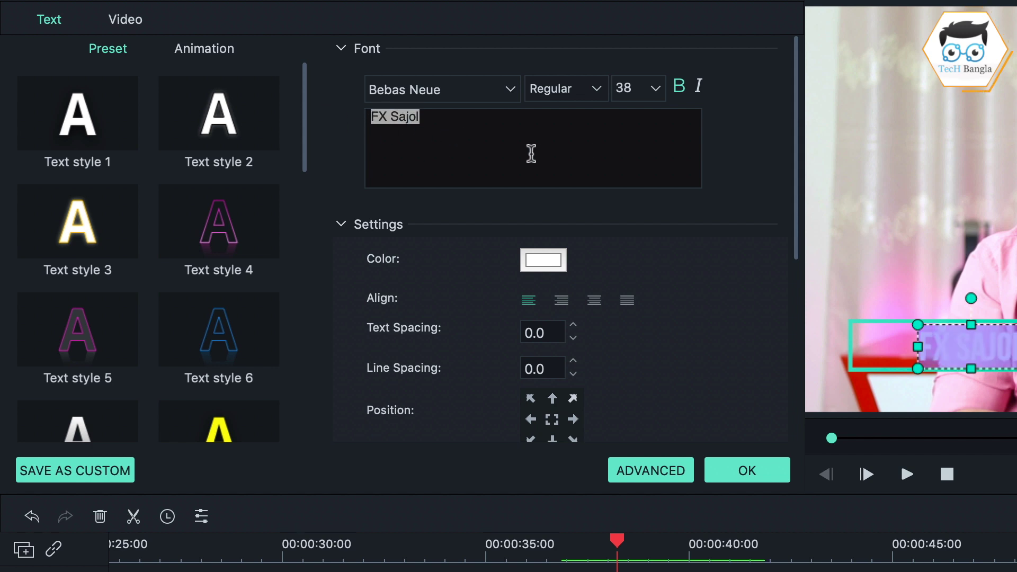
pyautogui.click(510, 89)
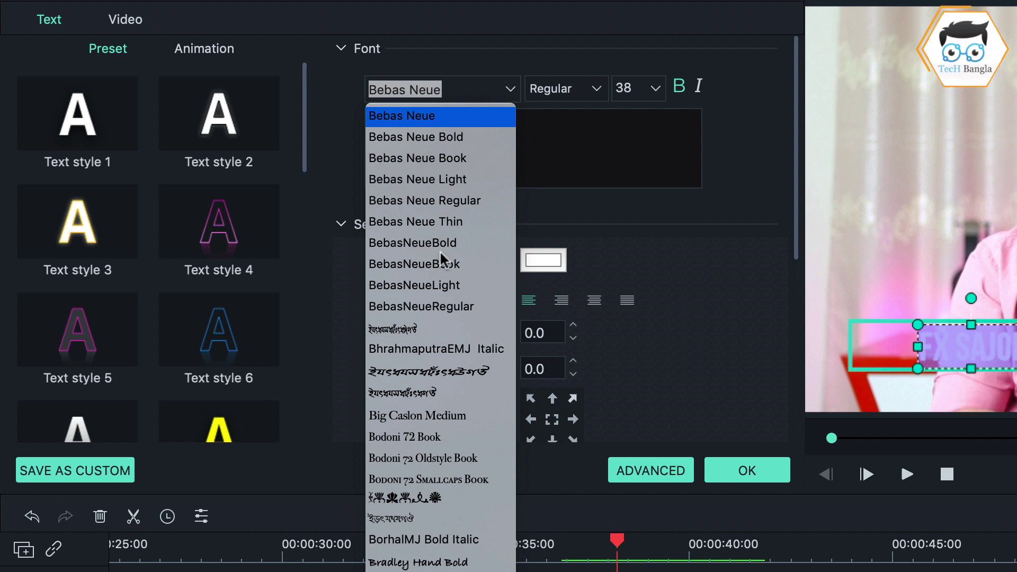
pyautogui.scroll(-8, 424, 463)
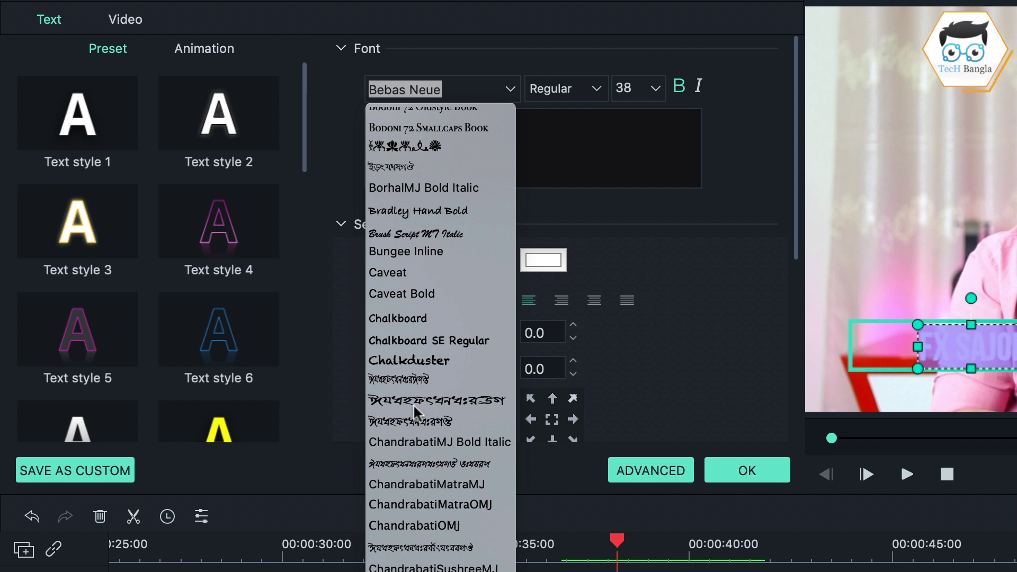
pyautogui.scroll(-6, 413, 404)
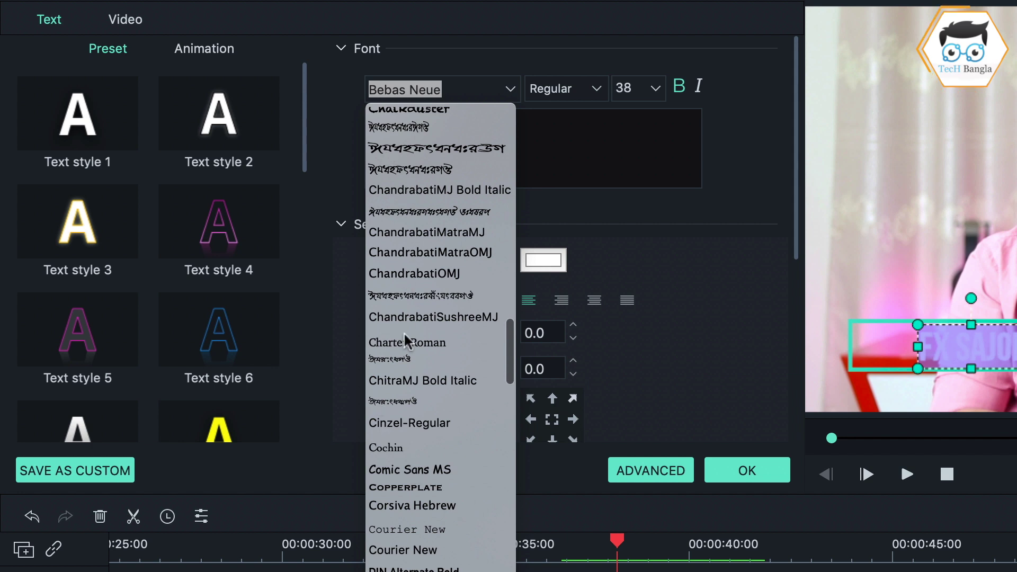
pyautogui.click(416, 469)
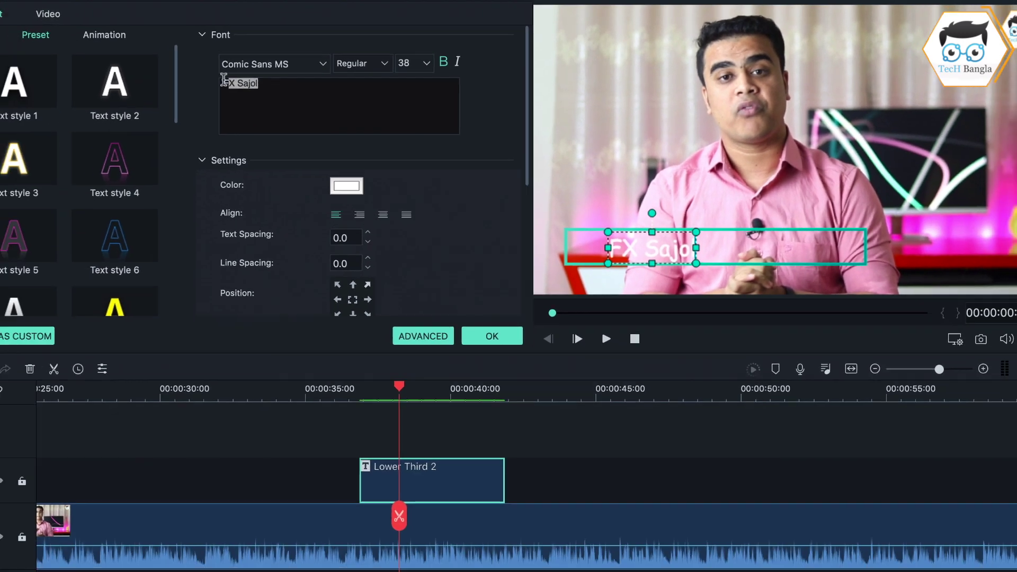
# - Change the color of the whole title text to a dark red using the color wheel and brightness control
pyautogui.moveTo(215, 109); pyautogui.dragTo(79, 97)
pyautogui.click(362, 175)
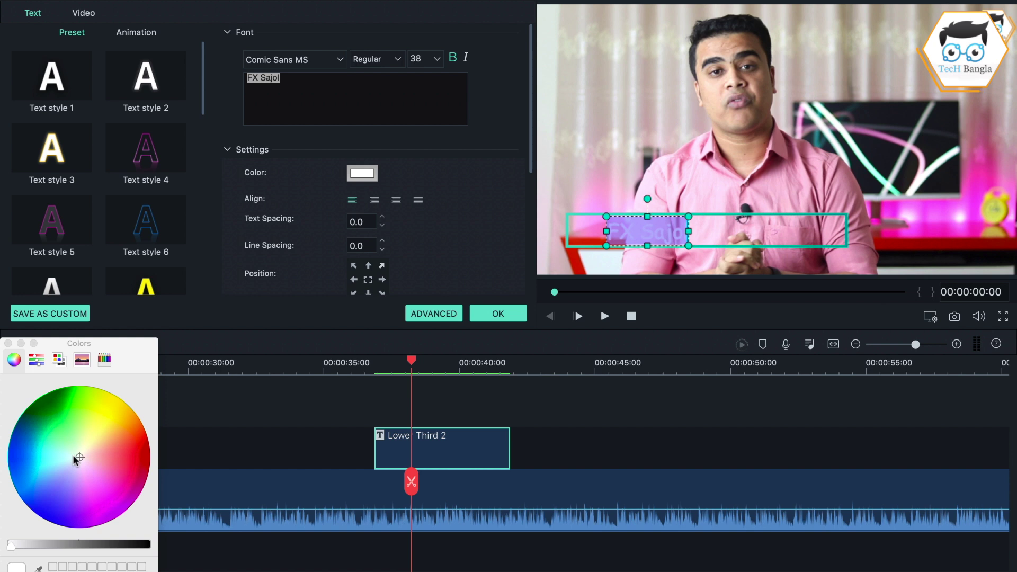
pyautogui.moveTo(76, 455); pyautogui.dragTo(110, 403)
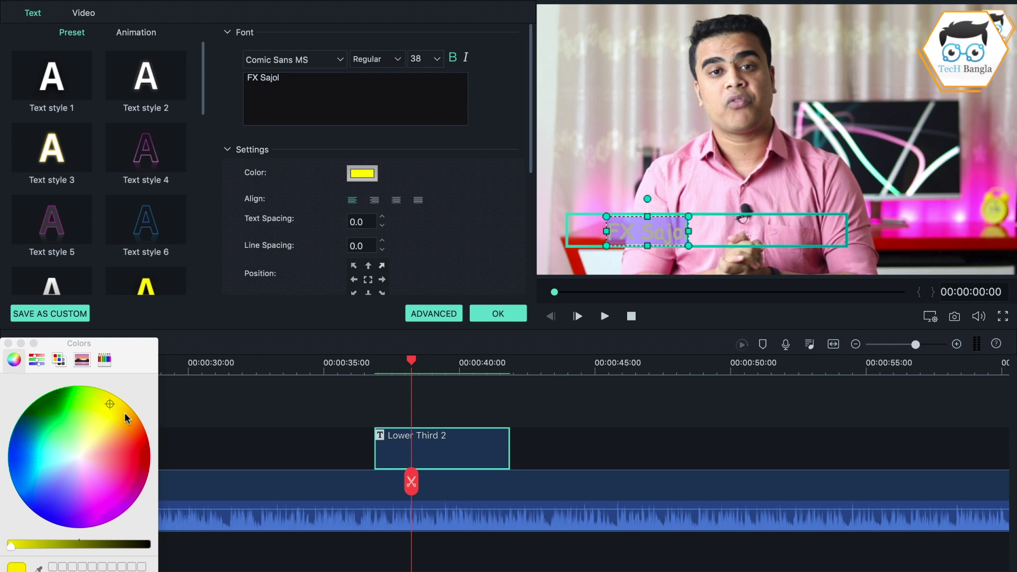
pyautogui.moveTo(110, 402); pyautogui.dragTo(147, 461)
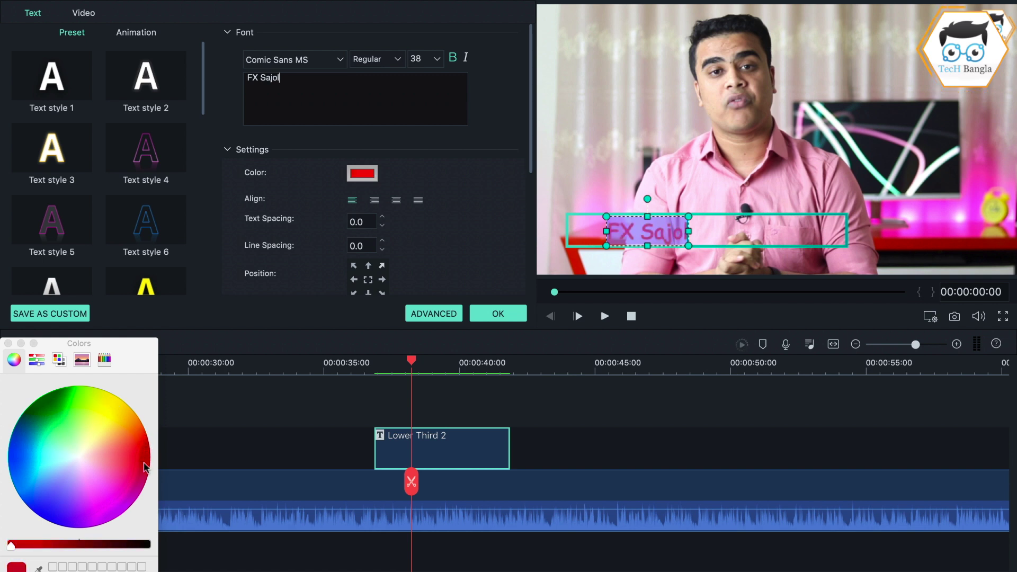
pyautogui.moveTo(12, 549); pyautogui.dragTo(49, 549)
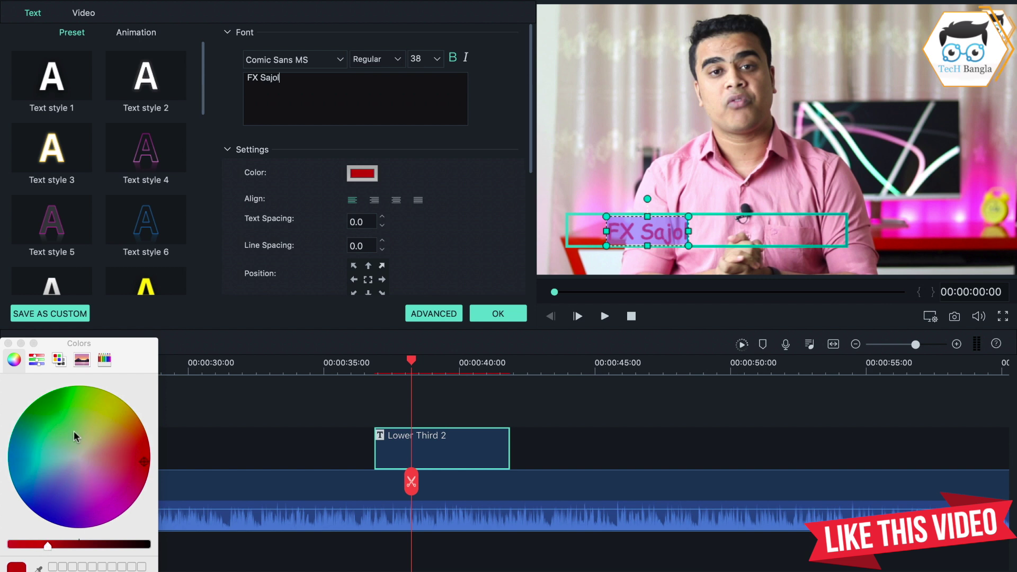
pyautogui.click(8, 343)
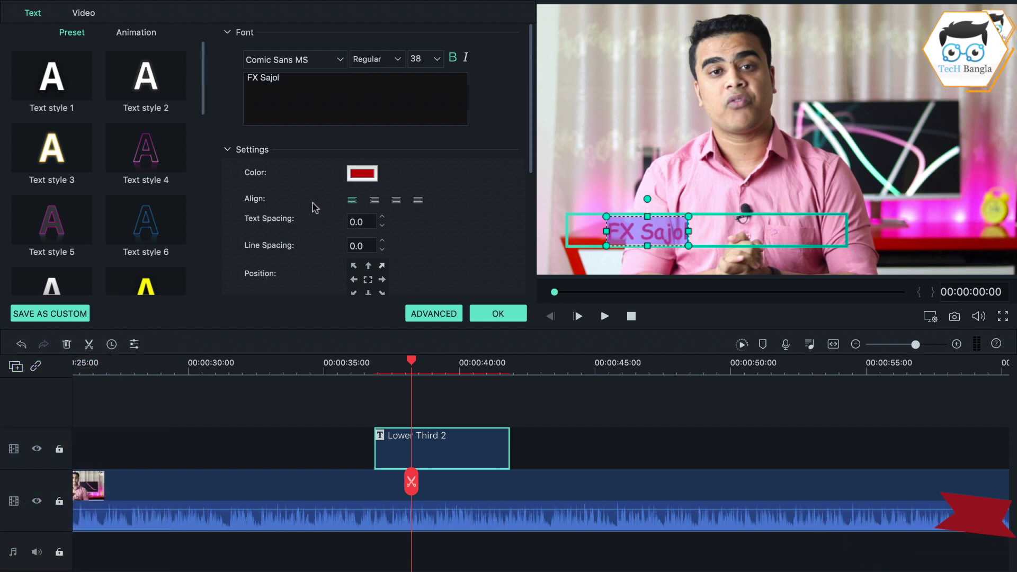
# - Position the title text at the bottom centre of the video frame using the position presets
pyautogui.scroll(-2, 311, 204)
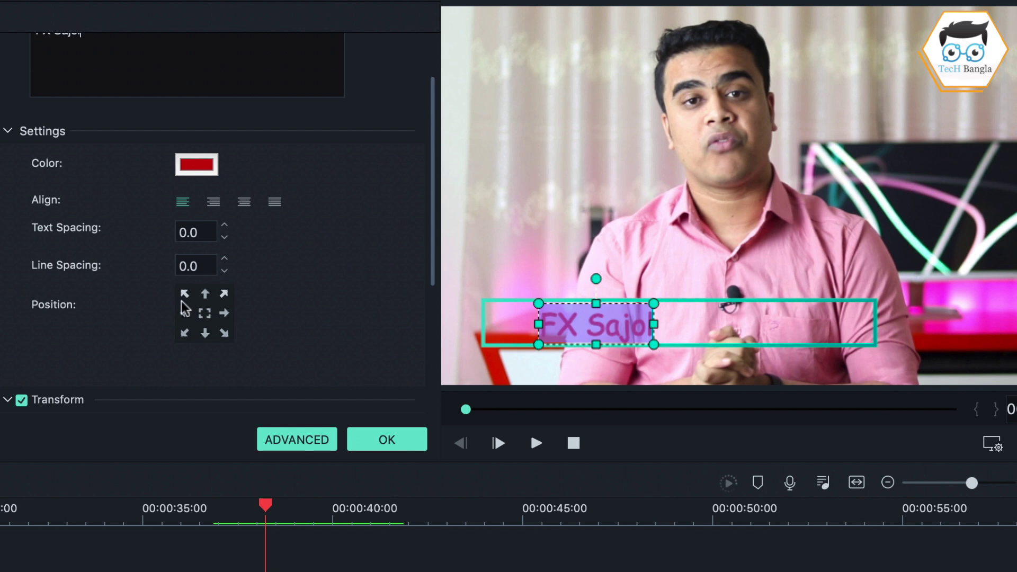
pyautogui.click(205, 334)
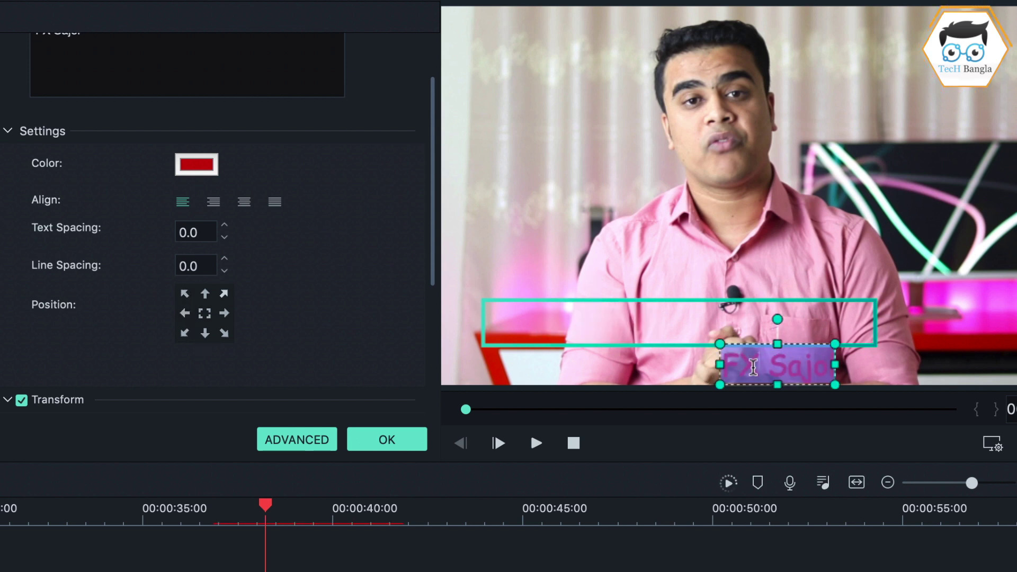
# - Try the right, top centre, centre and left position presets on the title text and return it to the bottom centre
pyautogui.click(225, 314)
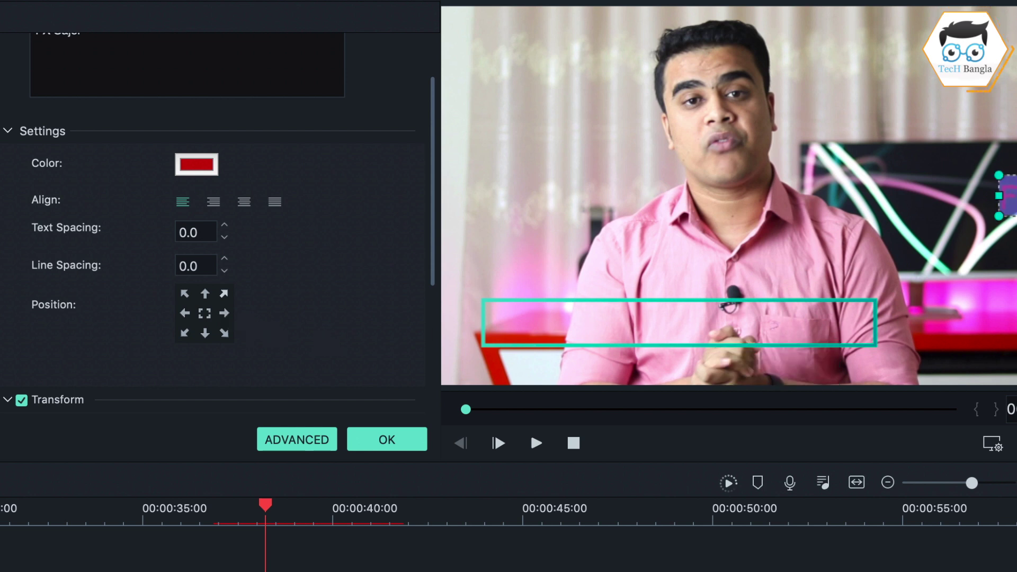
pyautogui.click(205, 294)
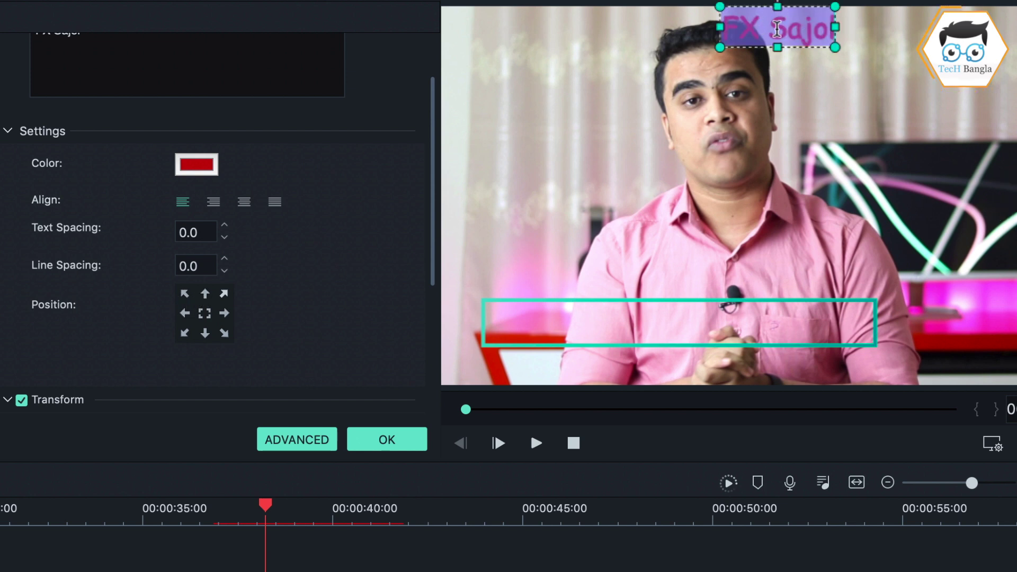
pyautogui.scroll(-2, 196, 320)
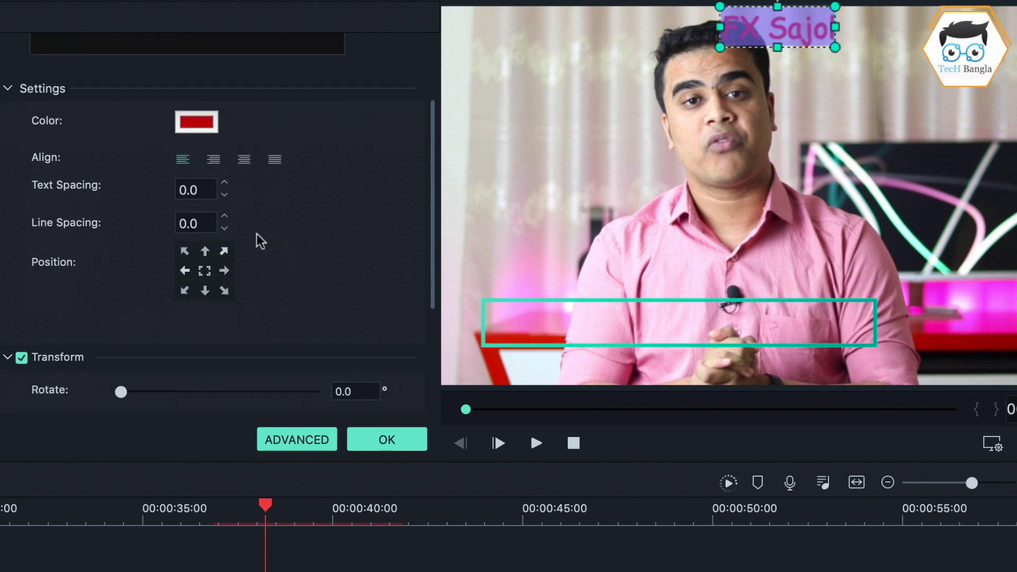
pyautogui.click(204, 270)
pyautogui.click(185, 265)
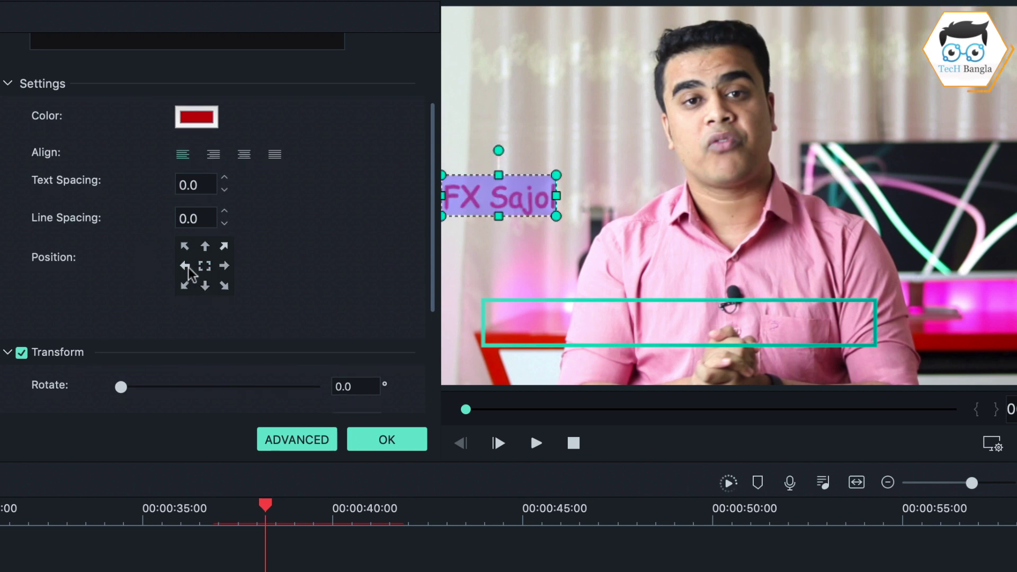
pyautogui.click(205, 286)
# - Place the title text inside the lower-third box at X -517.5, Y -366.4 and scale it to 25.1%
pyautogui.scroll(-6, 243, 216)
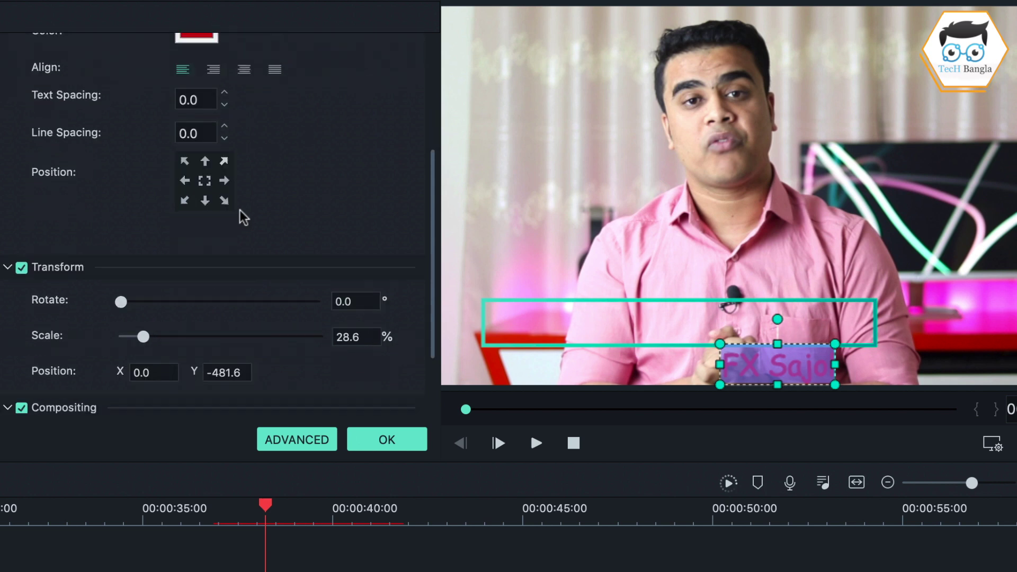
pyautogui.scroll(2, 218, 228)
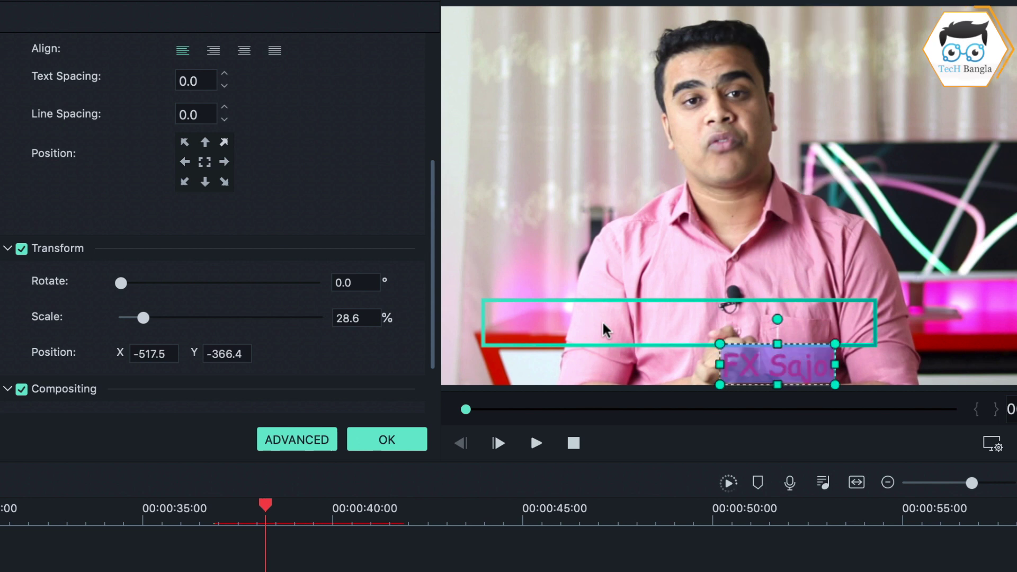
pyautogui.scroll(-2, 65, 304)
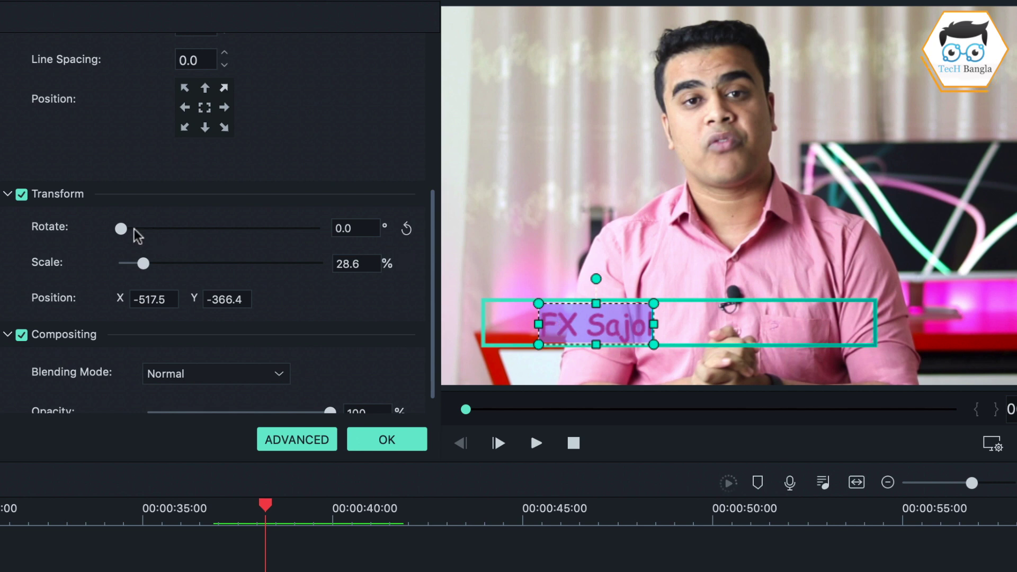
pyautogui.moveTo(121, 229)
pyautogui.mouseDown()
pyautogui.moveTo(316, 233)
pyautogui.moveTo(117, 233)
pyautogui.mouseUp()
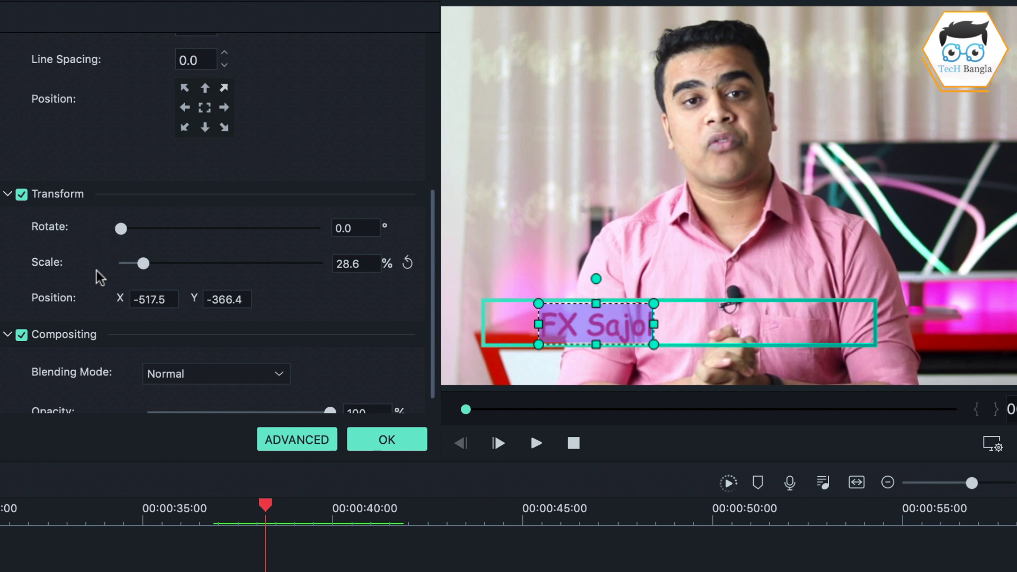
pyautogui.moveTo(143, 265)
pyautogui.mouseDown()
pyautogui.moveTo(166, 266)
pyautogui.moveTo(141, 273)
pyautogui.mouseUp()
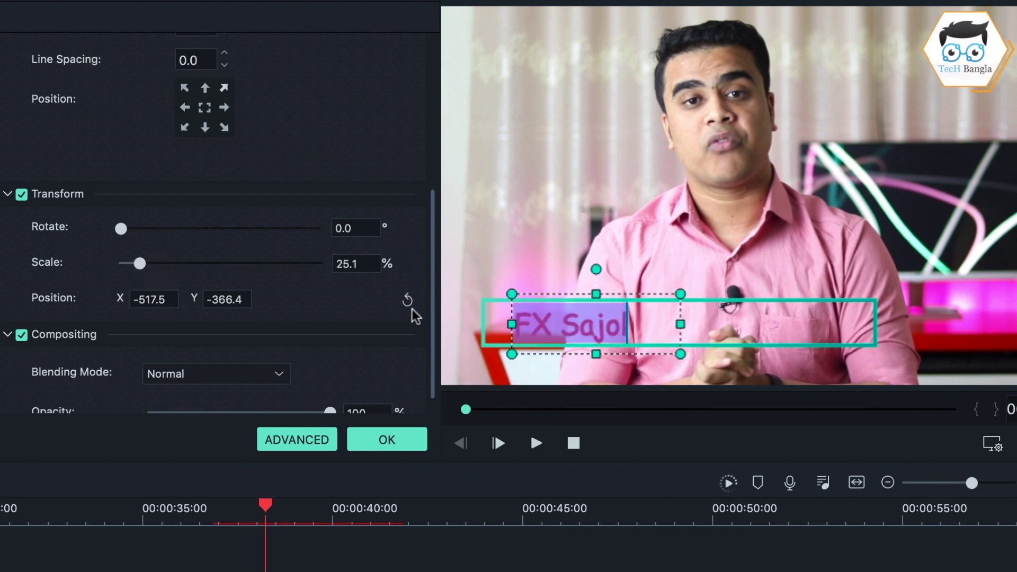
# - Try 45% and 75% opacity on the title text and set it back to 100%
pyautogui.scroll(-1, 352, 317)
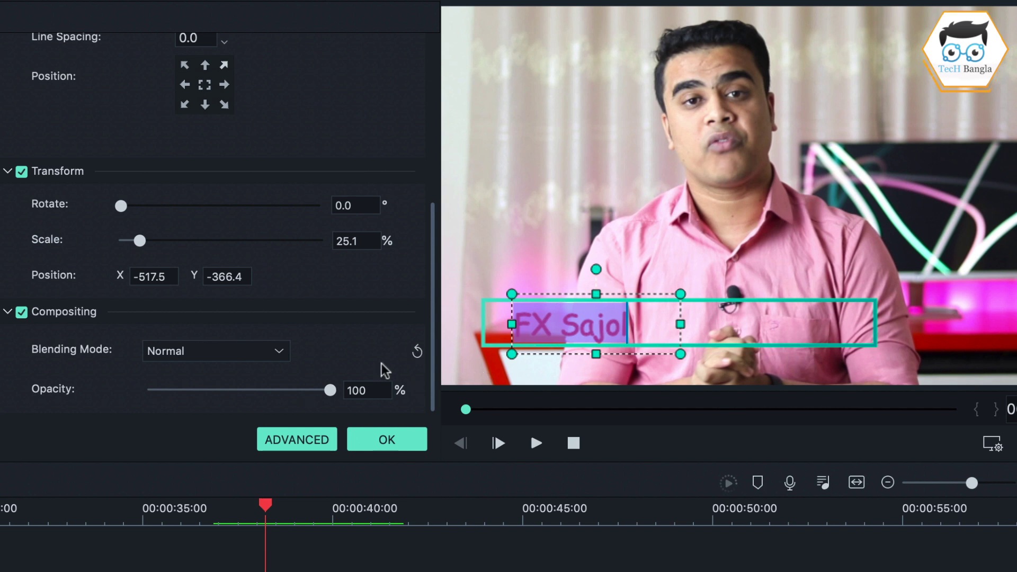
pyautogui.click(566, 325)
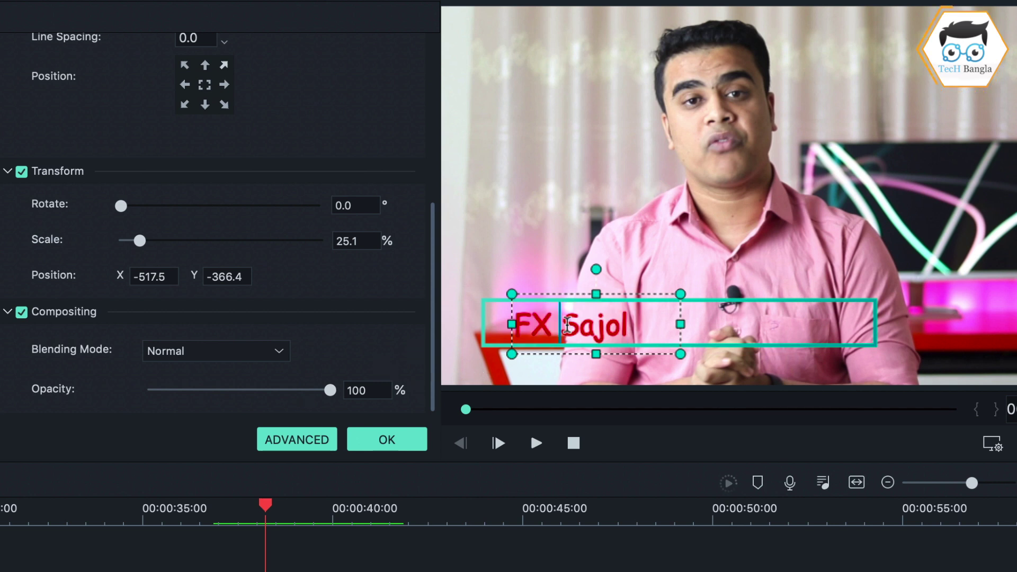
pyautogui.moveTo(627, 320); pyautogui.dragTo(511, 324)
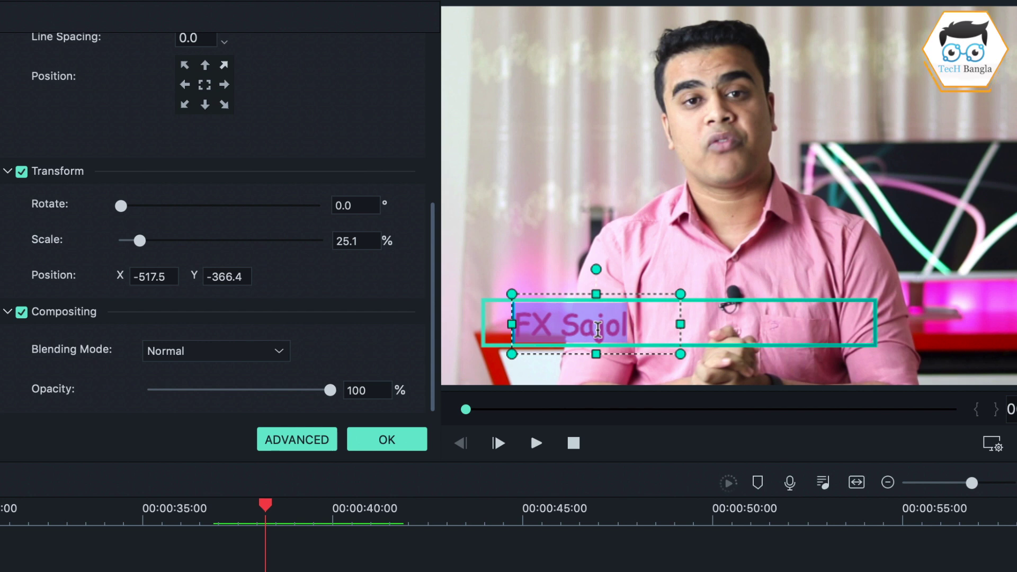
pyautogui.moveTo(328, 391); pyautogui.dragTo(229, 395)
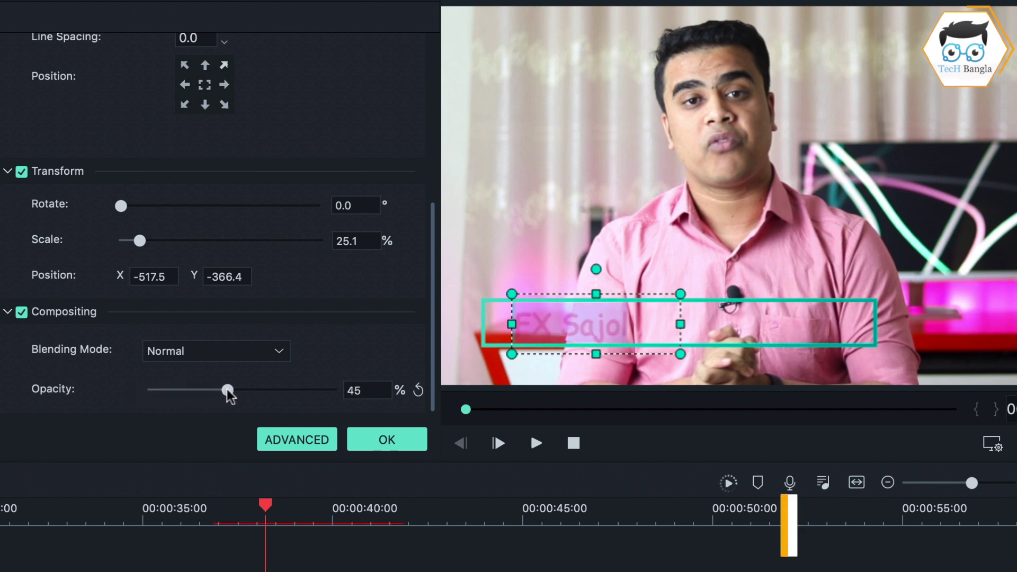
pyautogui.click(593, 327)
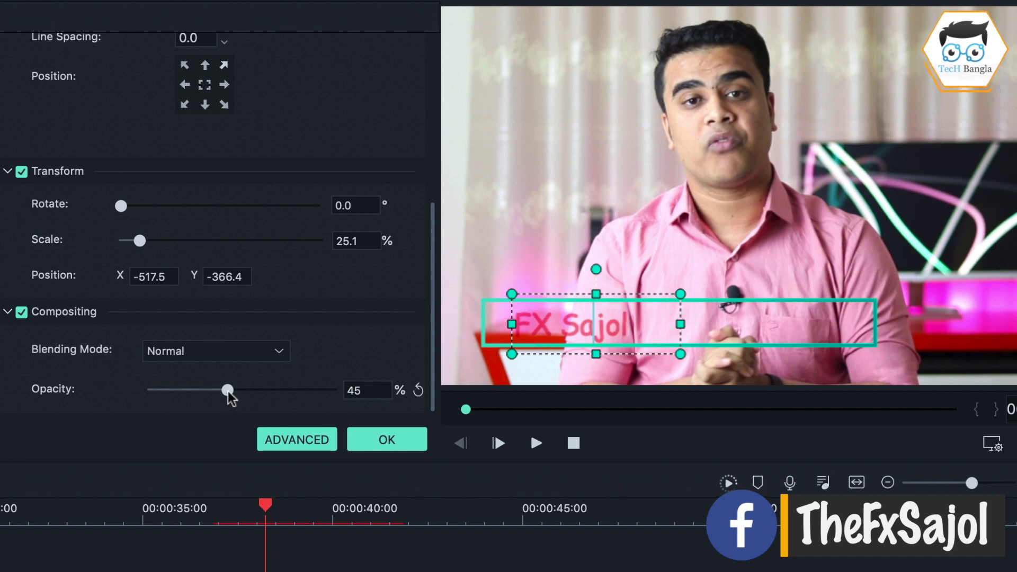
pyautogui.moveTo(229, 394); pyautogui.dragTo(286, 394)
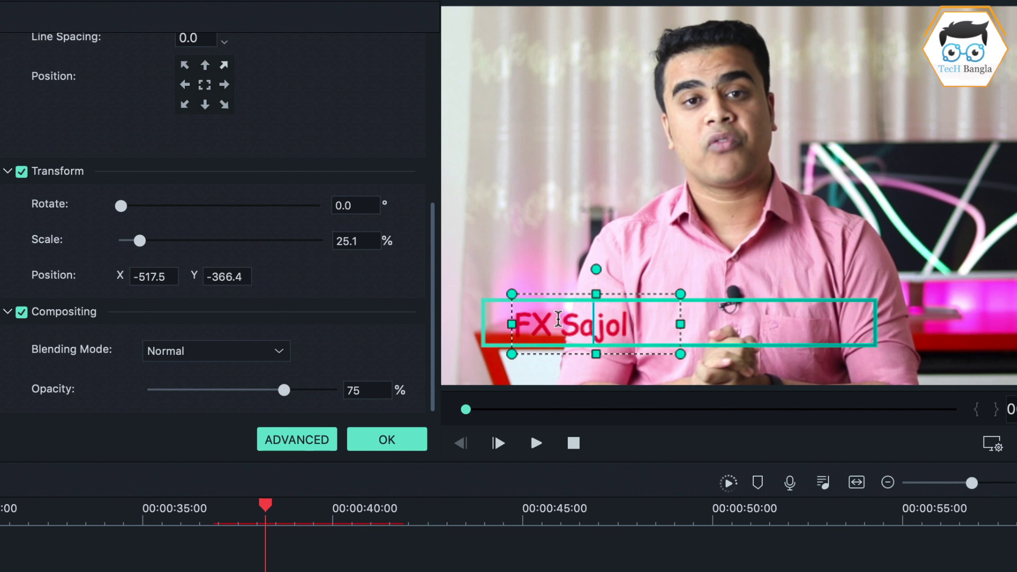
pyautogui.moveTo(284, 395); pyautogui.dragTo(334, 390)
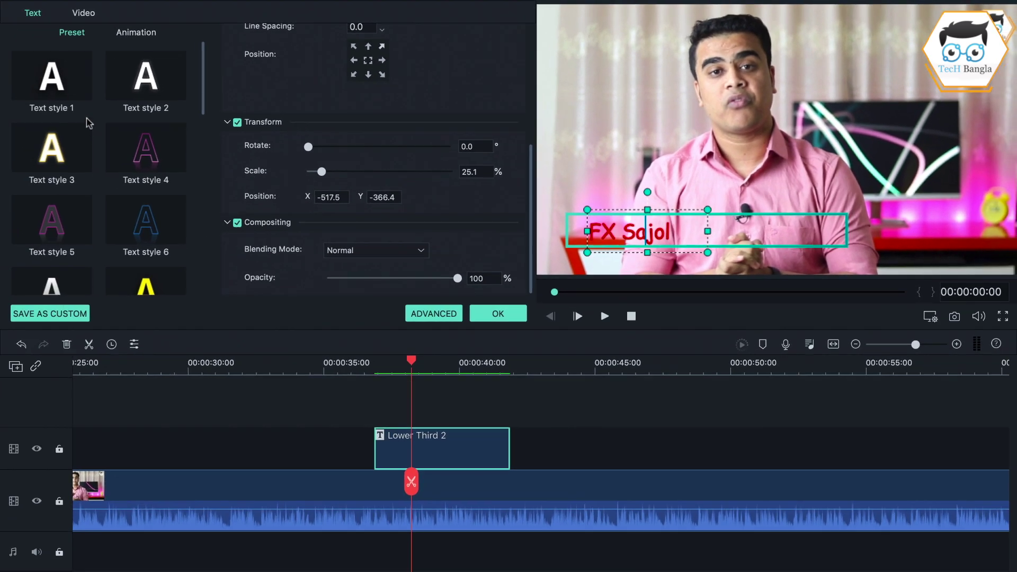
# - Apply the Text style 19 preset to the title text
pyautogui.scroll(-1, 93, 132)
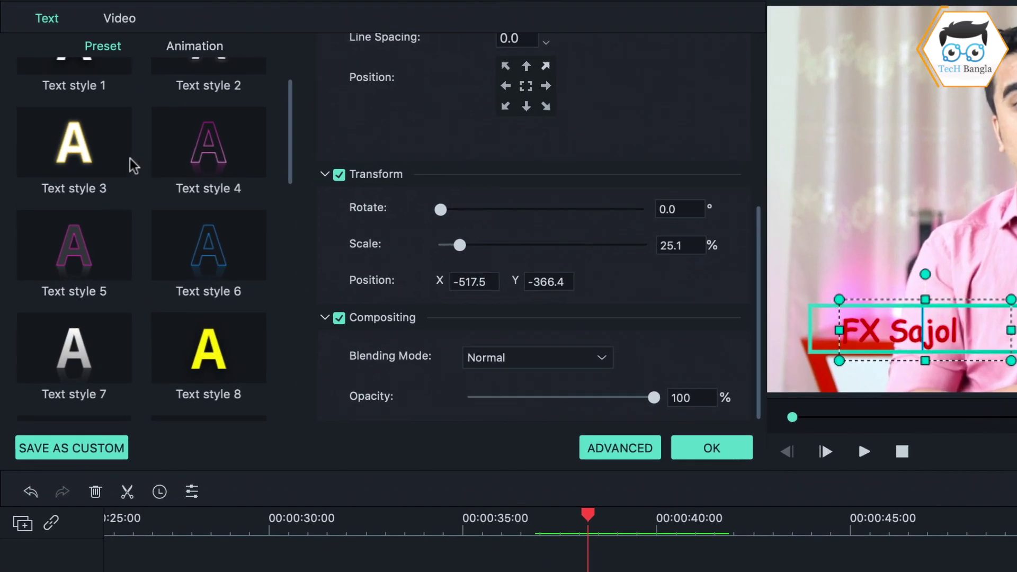
pyautogui.scroll(-2, 143, 193)
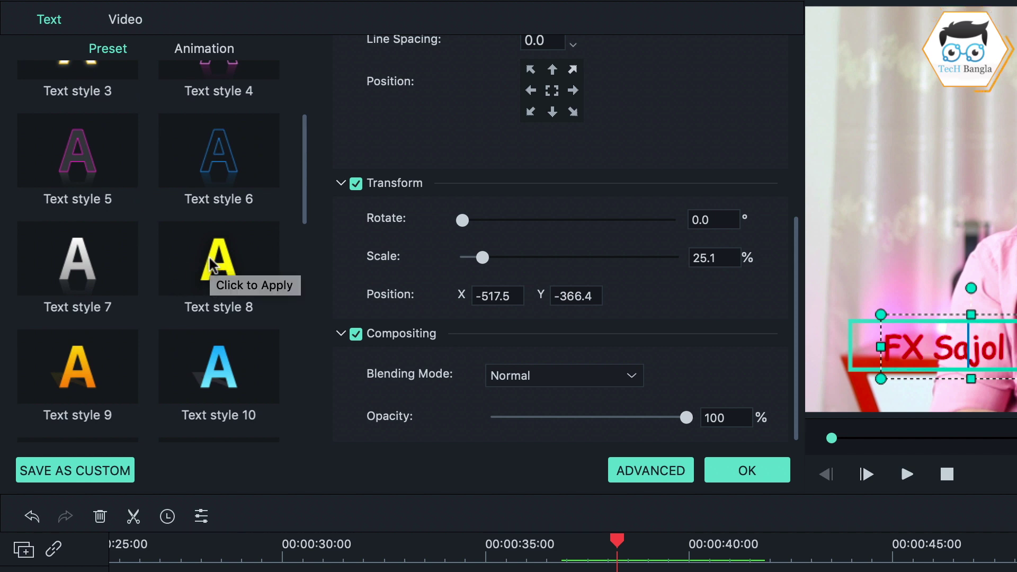
pyautogui.scroll(-5, 210, 263)
pyautogui.scroll(-2, 212, 262)
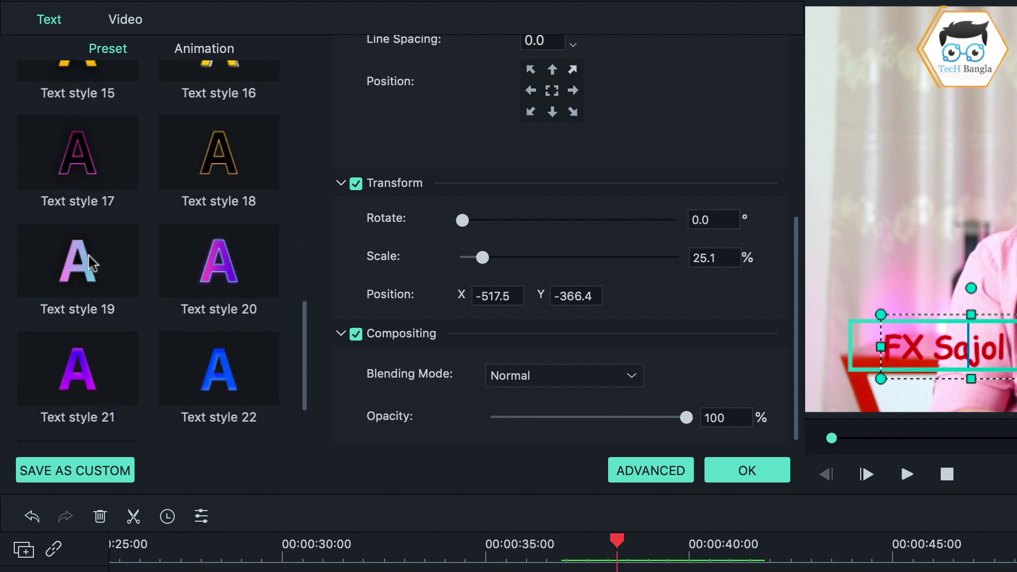
pyautogui.click(88, 256)
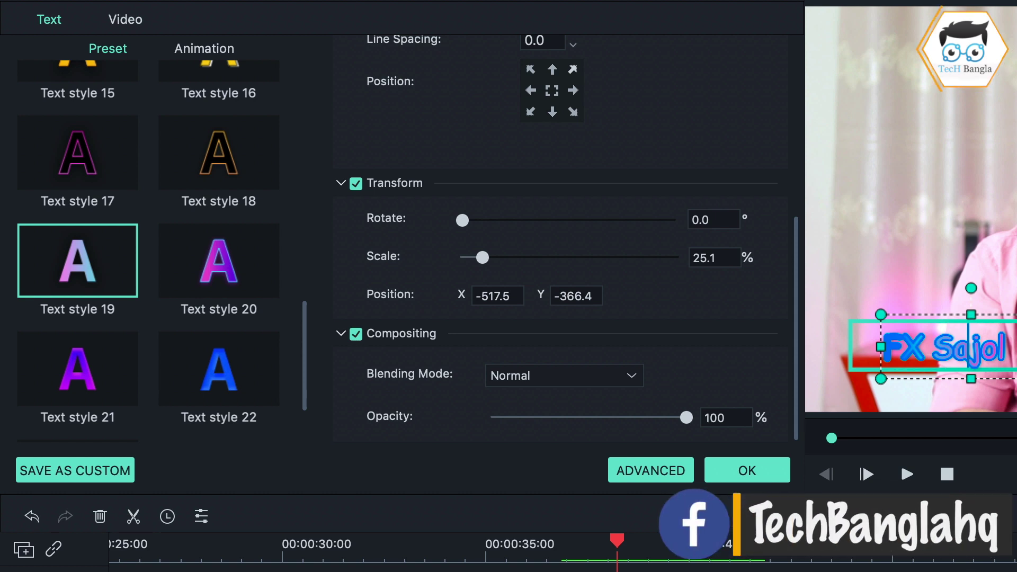
pyautogui.scroll(6, 572, 259)
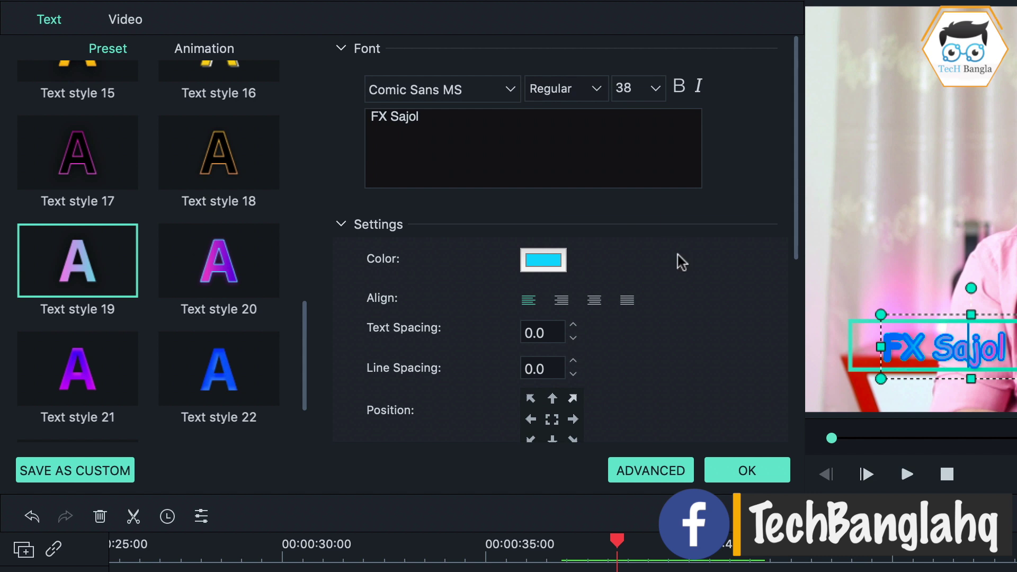
# - Confirm the title edits and delete the Lower Third 2 title from the timeline
pyautogui.click(740, 470)
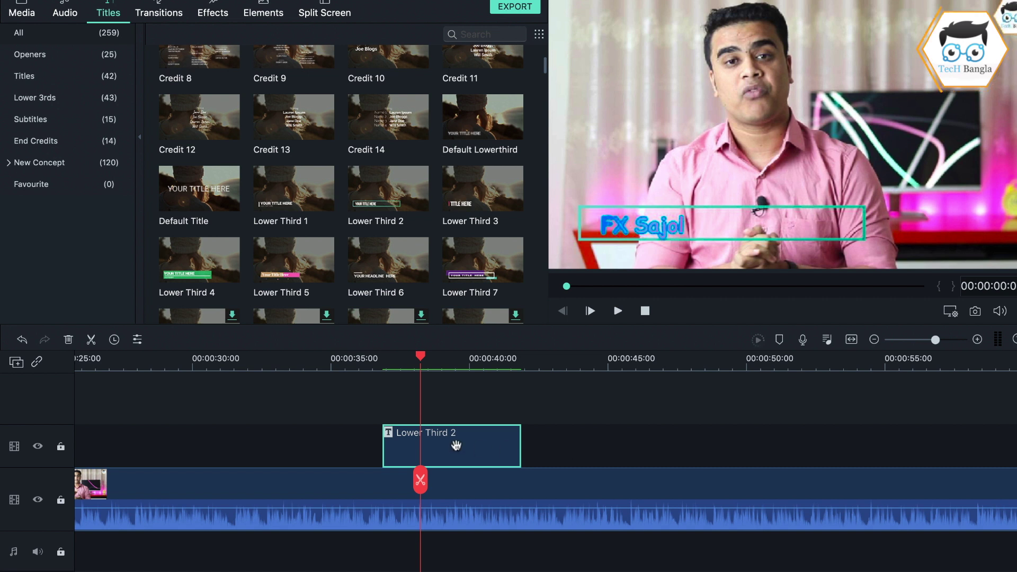
pyautogui.press('Delete')
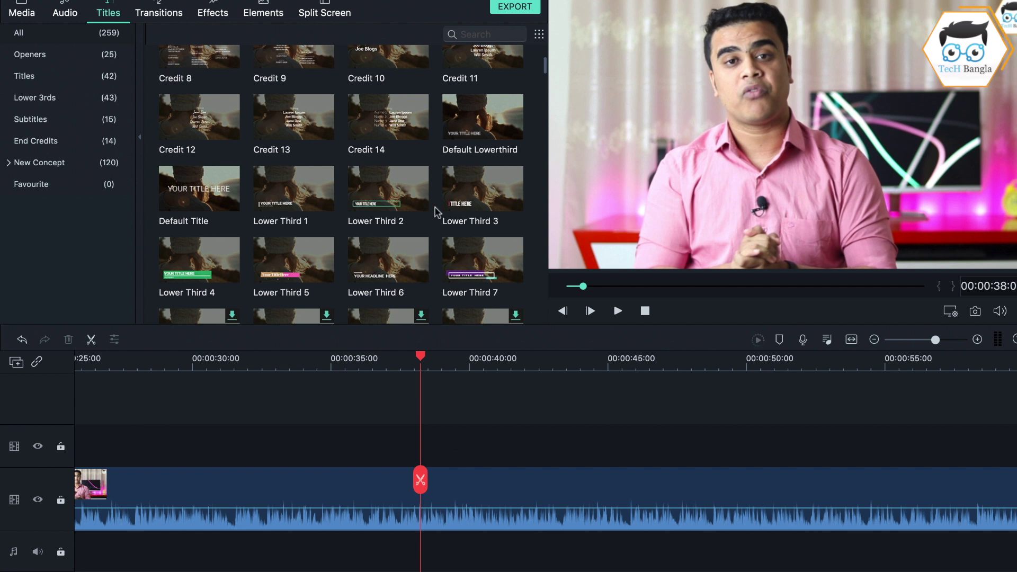
# - Browse the title library for another lower third and preview the New LowerThirds 3 and New LowerThirds 6 templates
pyautogui.scroll(-12, 435, 212)
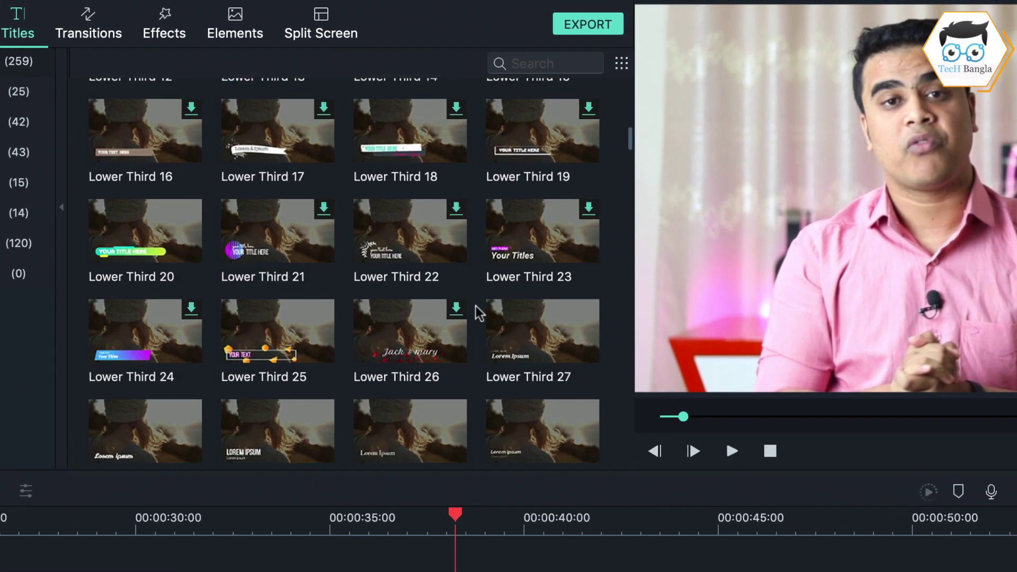
pyautogui.scroll(-3, 479, 313)
pyautogui.scroll(-3, 476, 312)
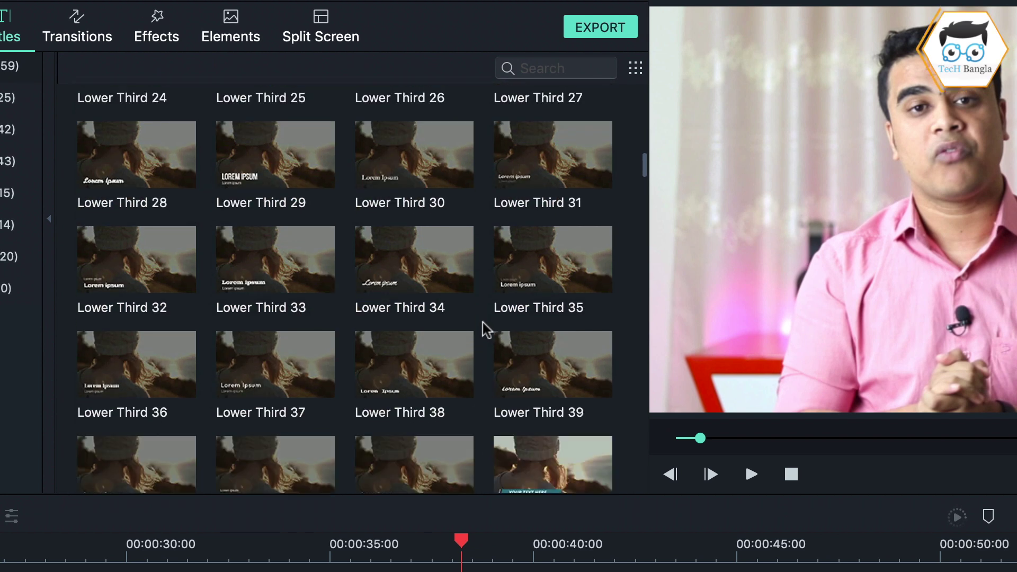
pyautogui.scroll(-5, 486, 329)
pyautogui.scroll(-2, 486, 330)
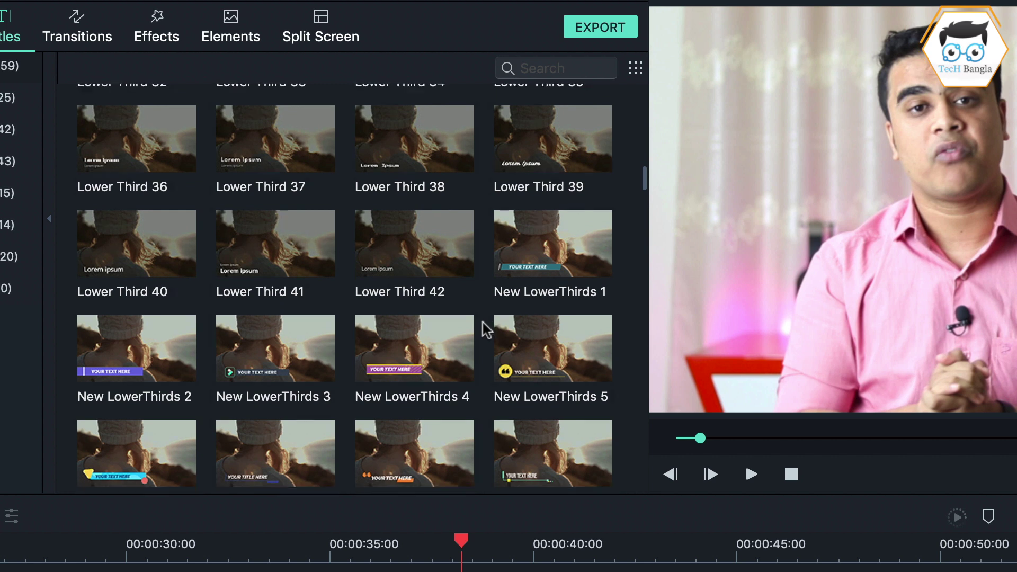
pyautogui.click(272, 310)
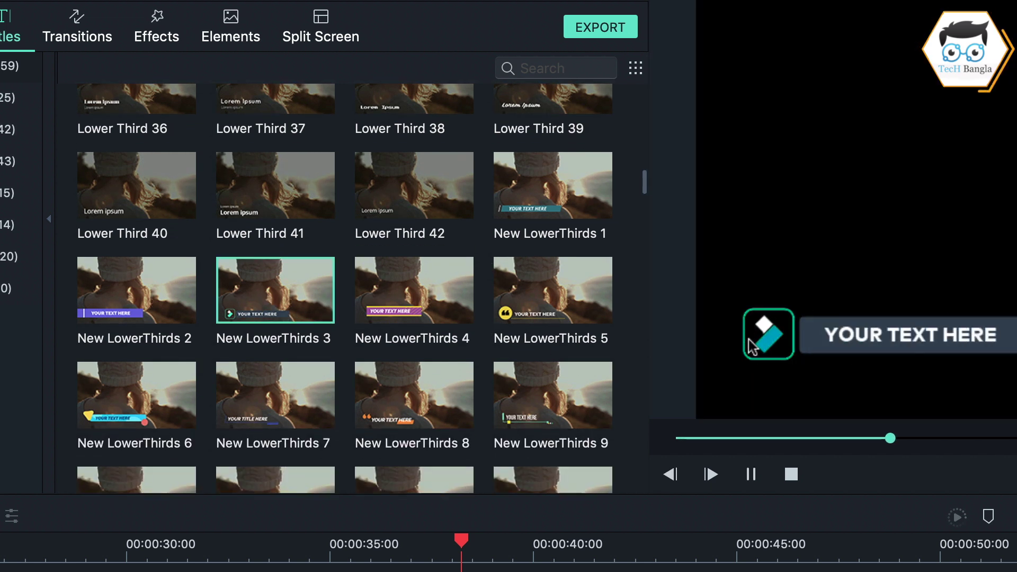
pyautogui.click(286, 302)
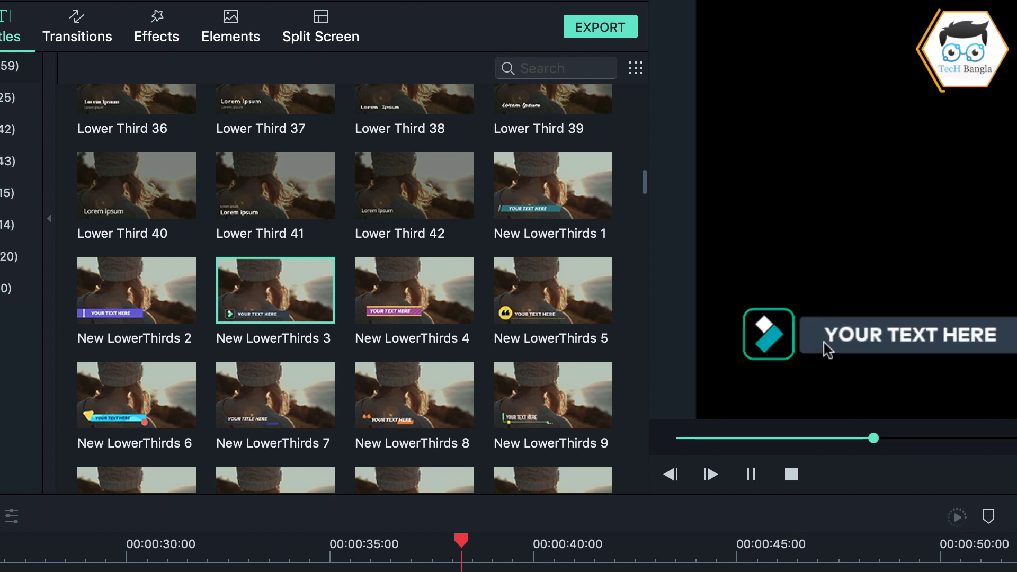
pyautogui.scroll(-2, 199, 329)
pyautogui.click(122, 348)
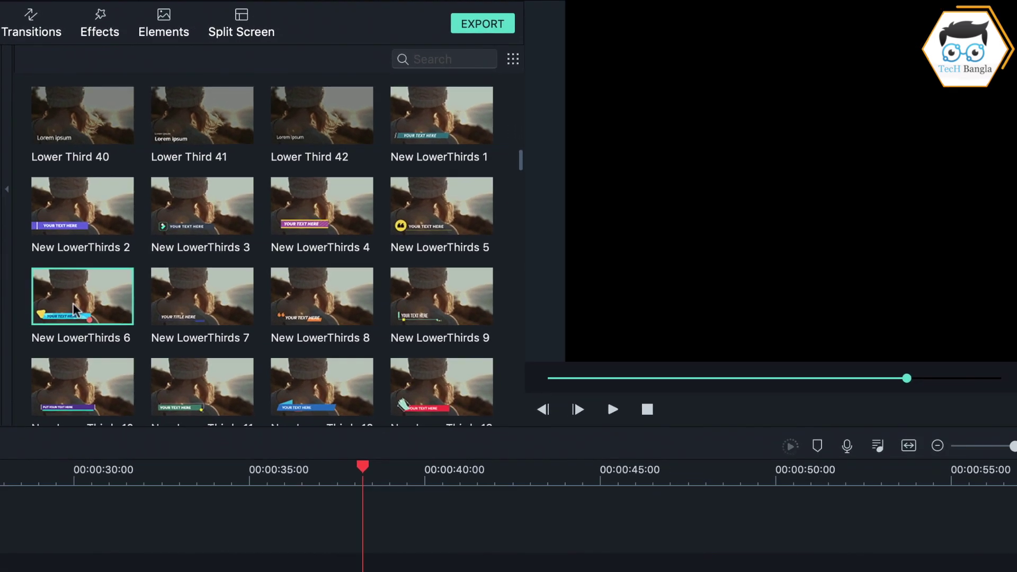
pyautogui.click(74, 310)
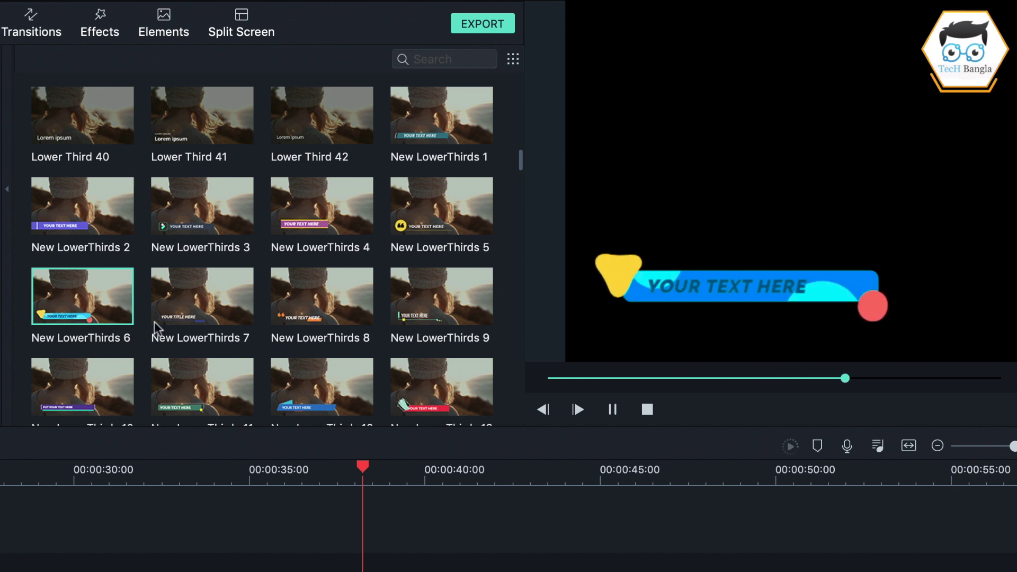
pyautogui.click(77, 305)
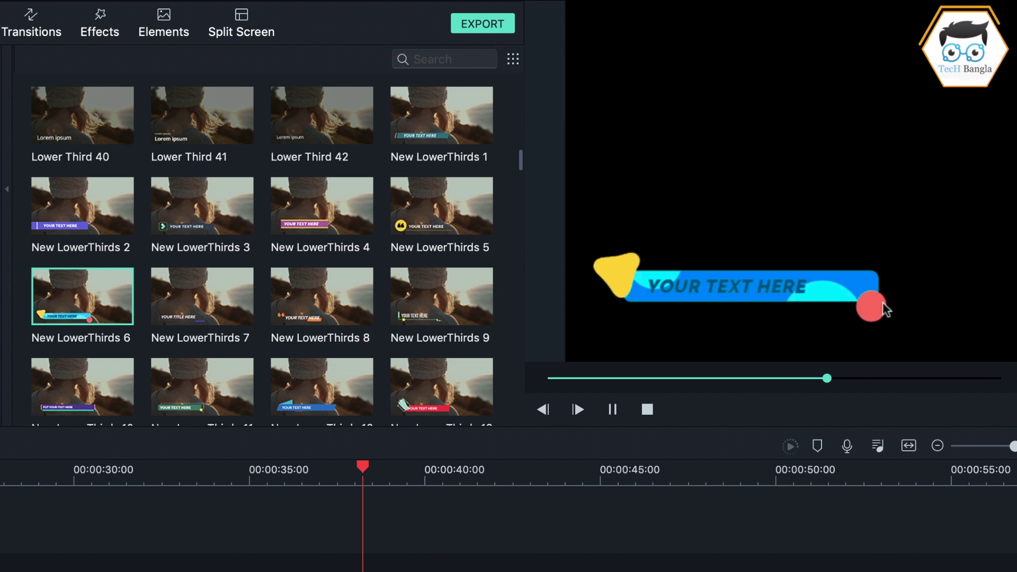
# - Preview the New LowerThirds 12, 20 and 28 templates in the title library
pyautogui.scroll(-3, 345, 295)
pyautogui.scroll(-1, 344, 295)
pyautogui.click(291, 207)
pyautogui.scroll(-2, 290, 205)
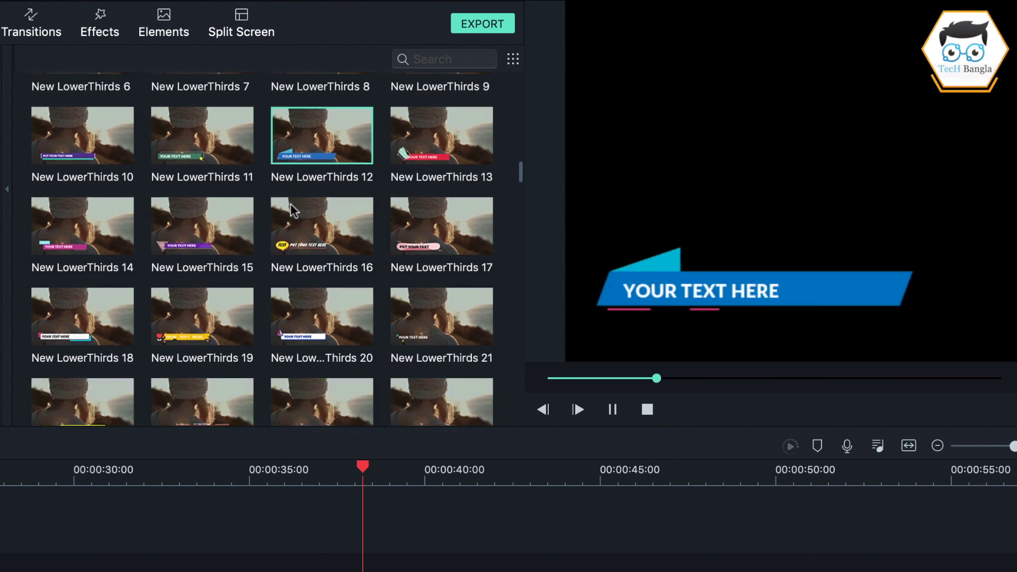
pyautogui.click(295, 317)
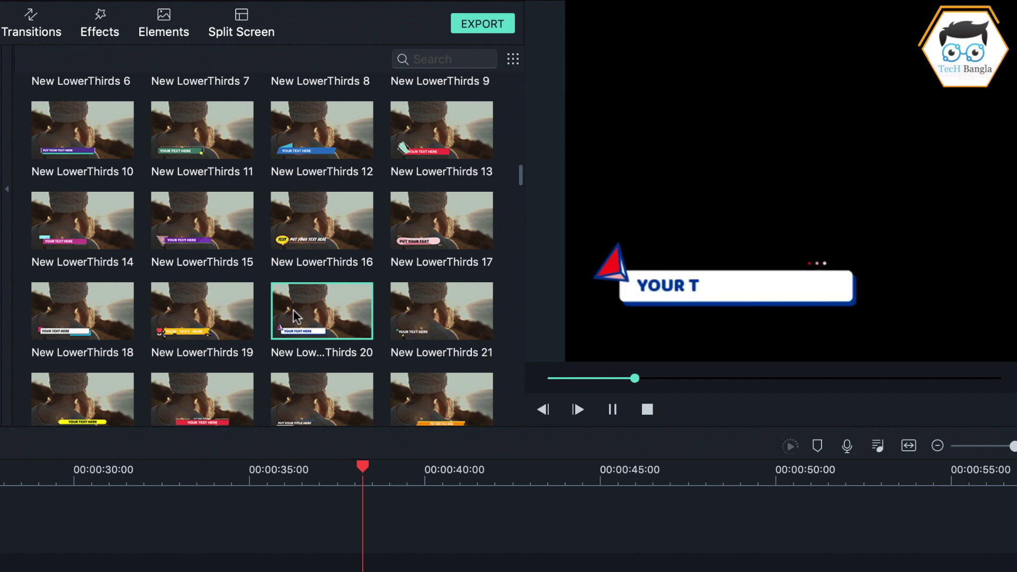
pyautogui.scroll(-4, 296, 317)
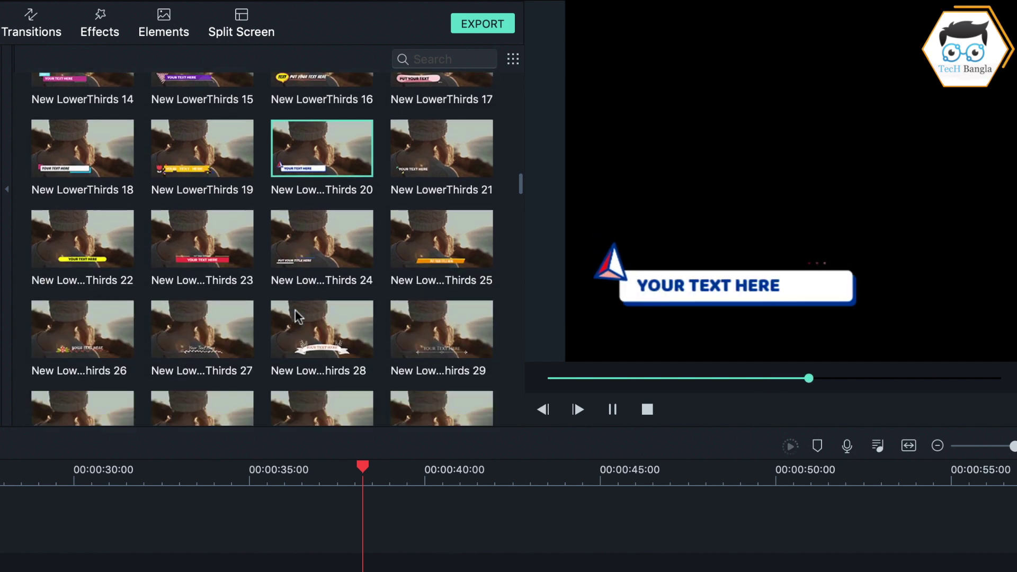
pyautogui.scroll(-2, 295, 316)
pyautogui.click(304, 287)
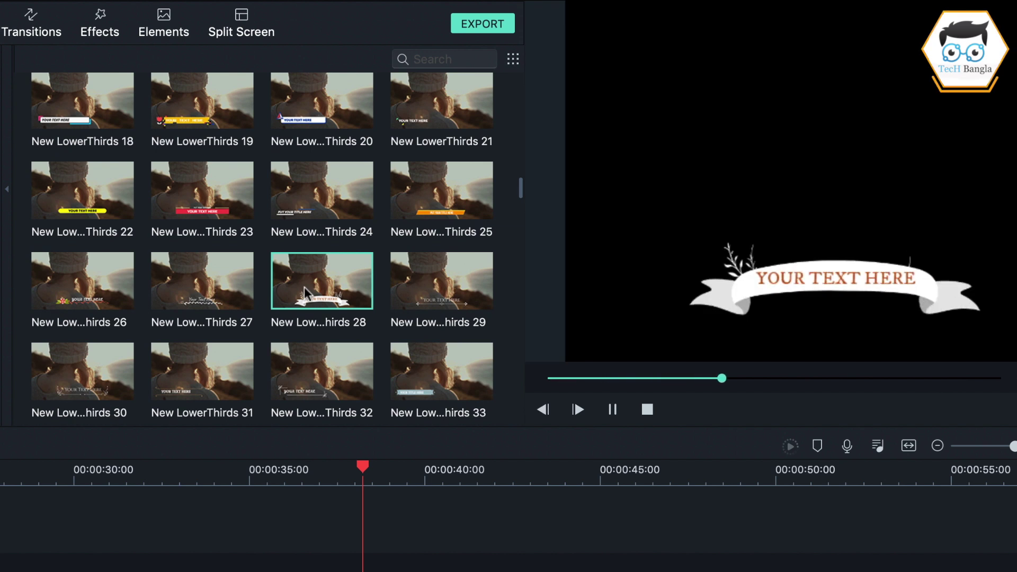
# - Preview the New LowerThirds 29 and New LowerThirds 30 templates in the title library
pyautogui.scroll(-1, 304, 287)
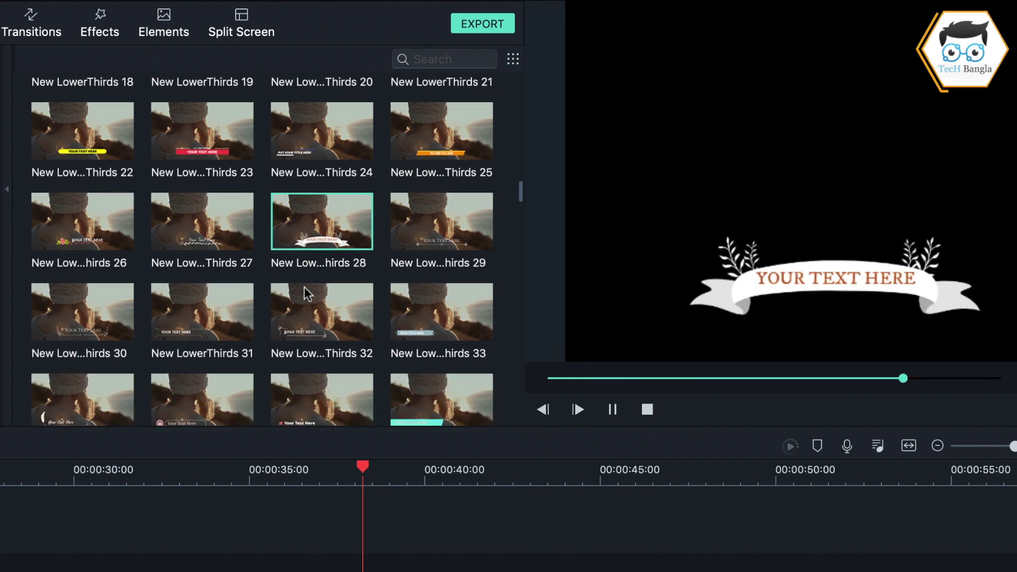
pyautogui.click(422, 239)
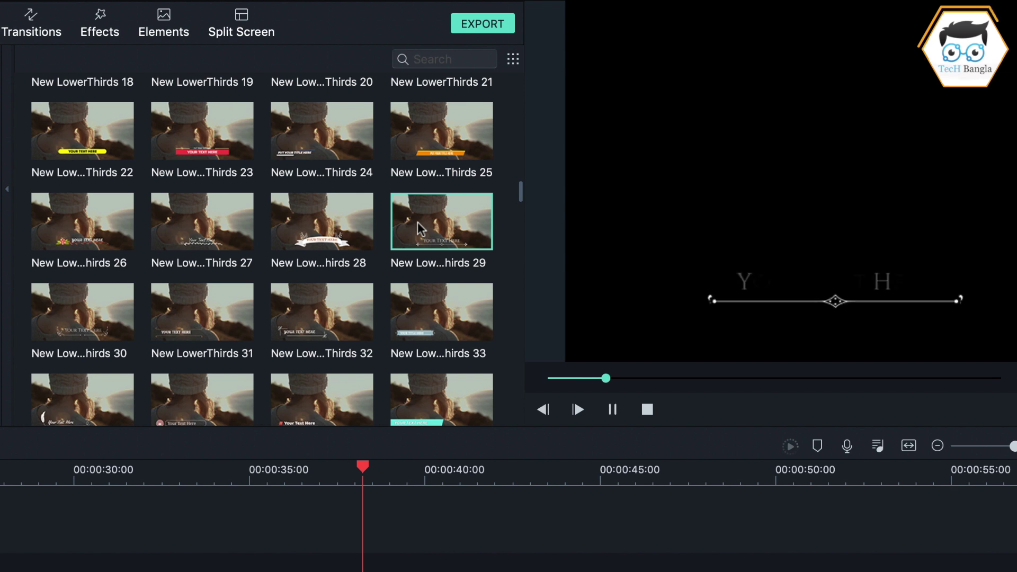
pyautogui.click(84, 320)
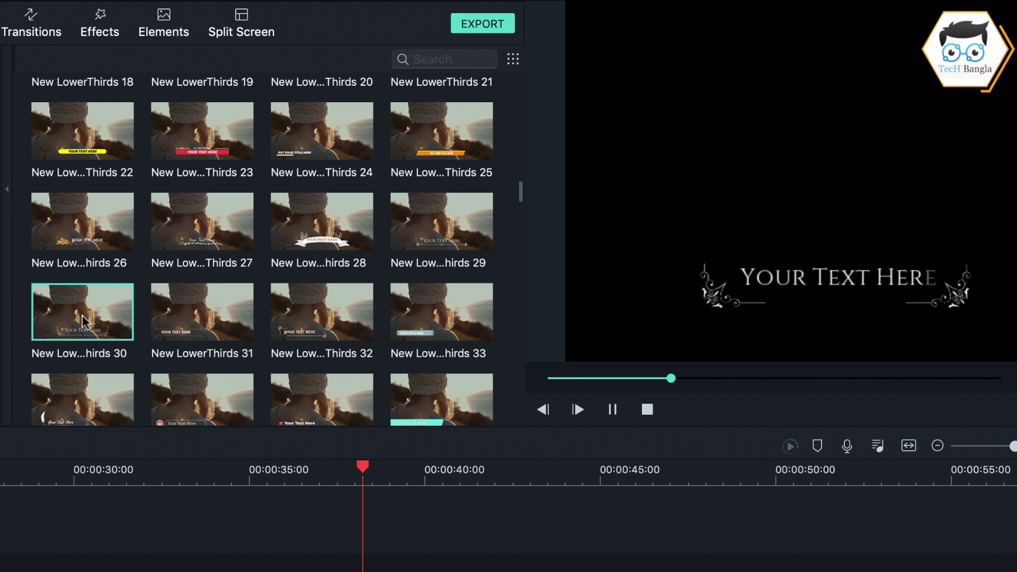
# - Browse on to the opener templates and preview New Opener 1, New Opener 3 and New Opener 6
pyautogui.scroll(-2, 84, 321)
pyautogui.scroll(-2, 84, 320)
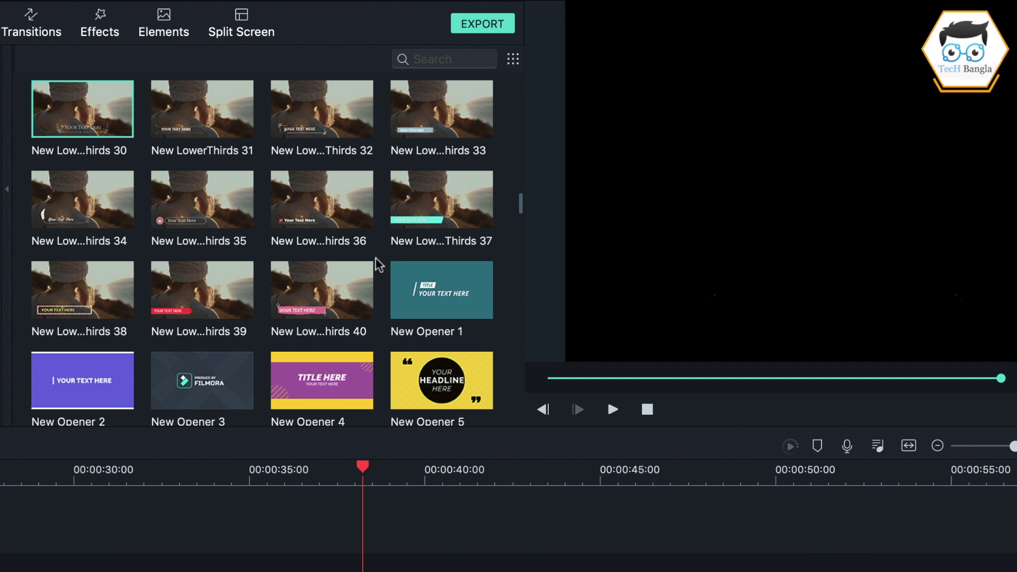
pyautogui.scroll(-2, 378, 264)
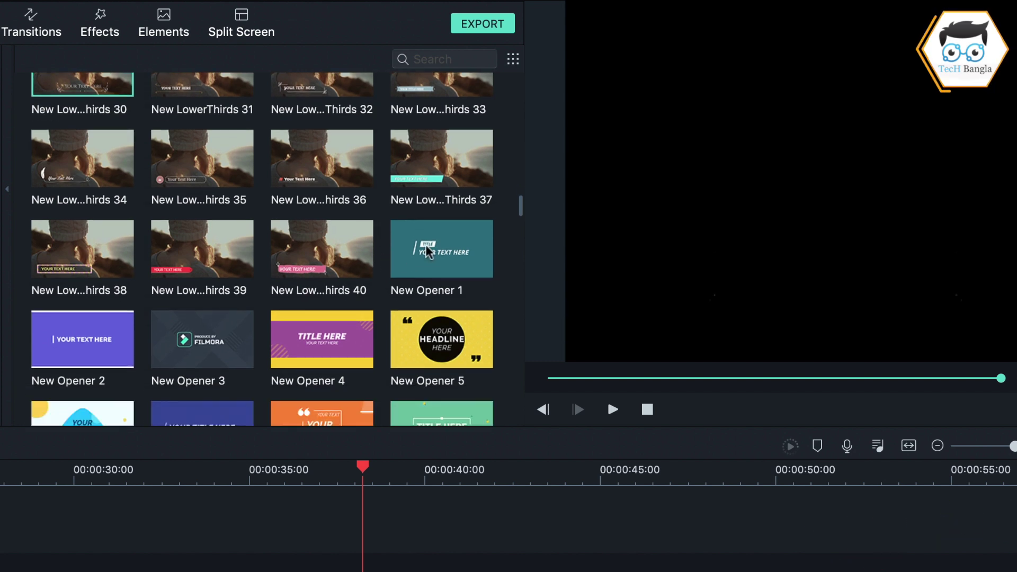
pyautogui.scroll(-1, 429, 251)
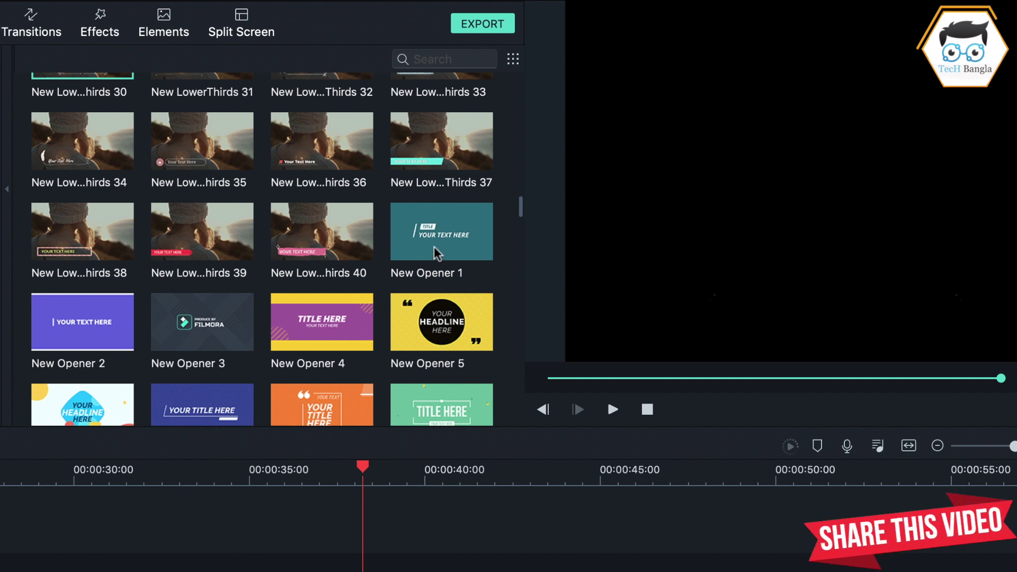
pyautogui.click(420, 226)
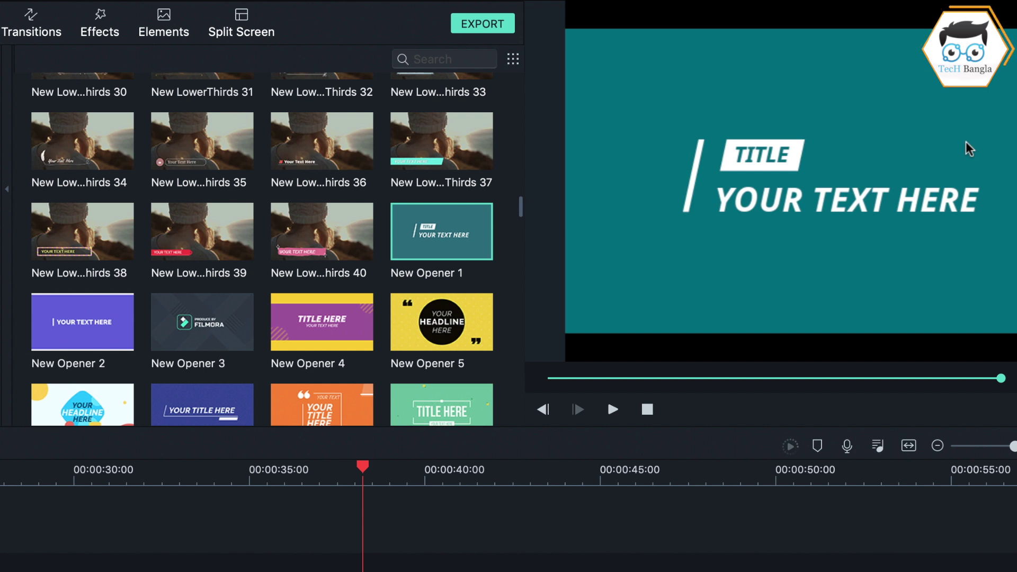
pyautogui.scroll(-3, 449, 288)
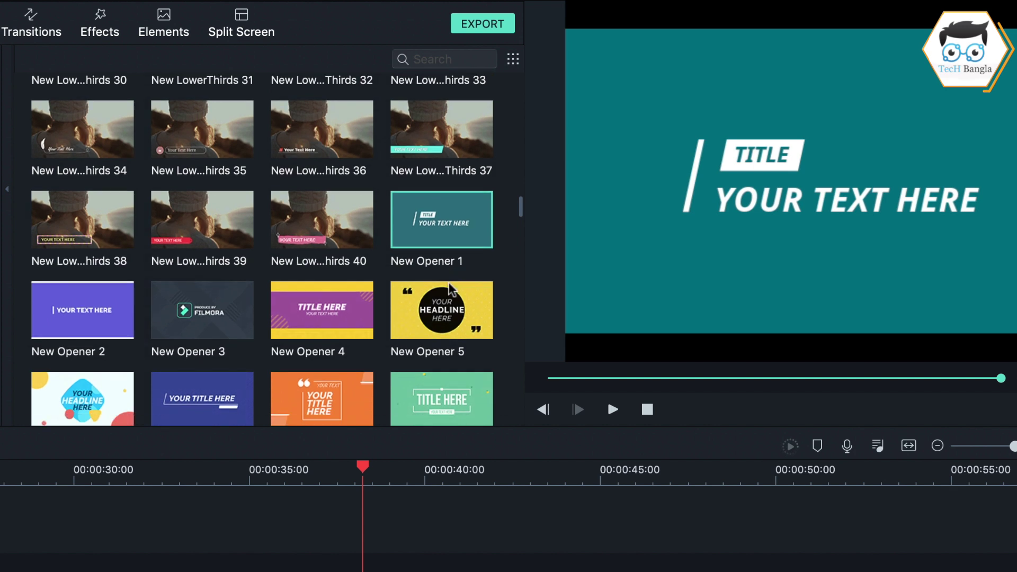
pyautogui.click(197, 263)
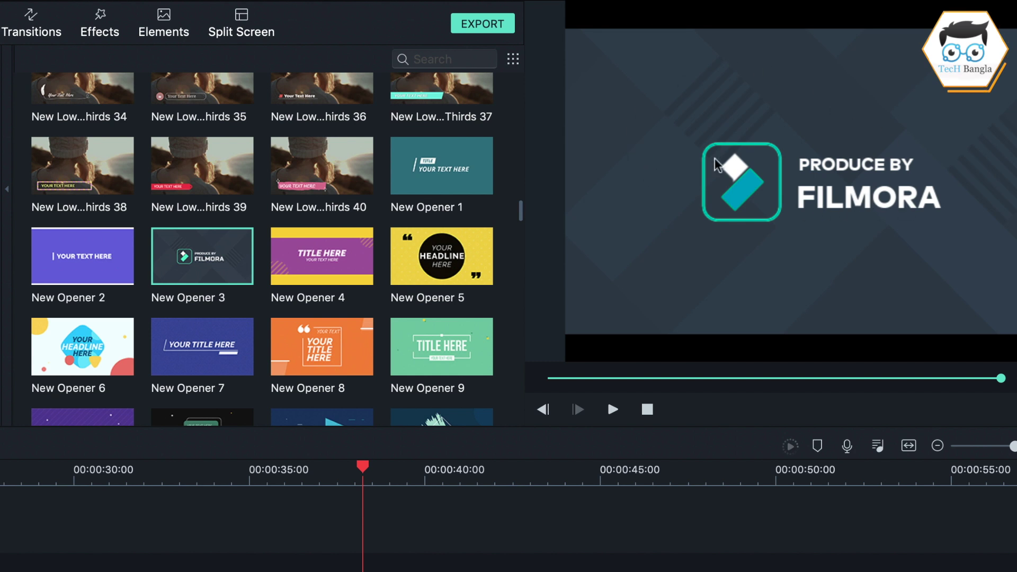
pyautogui.click(82, 347)
# - Preview the New Opener 20 and New Opener 35 templates further down the title library
pyautogui.scroll(-2, 82, 347)
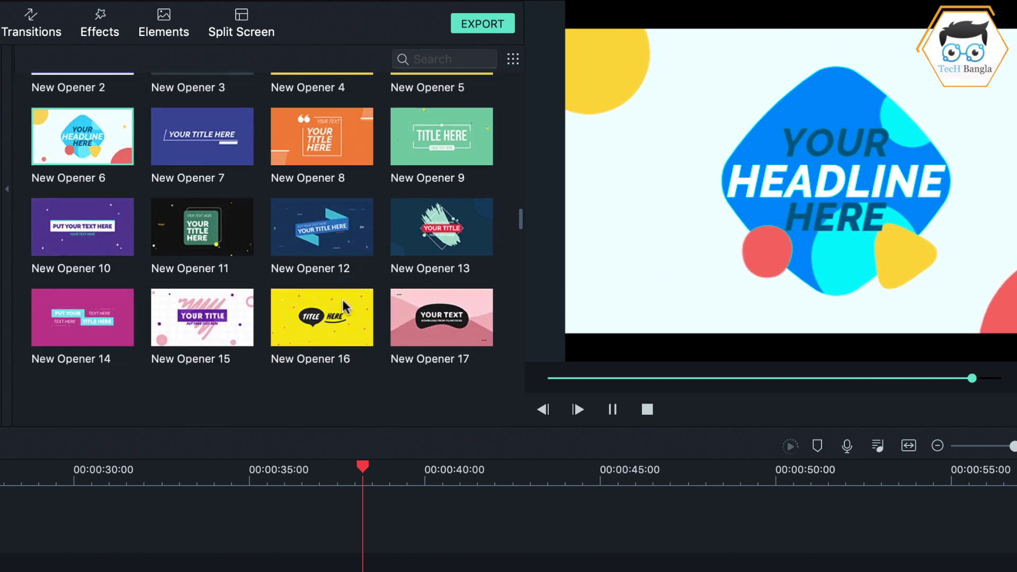
pyautogui.scroll(-5, 304, 208)
pyautogui.scroll(-1, 304, 209)
pyautogui.click(298, 215)
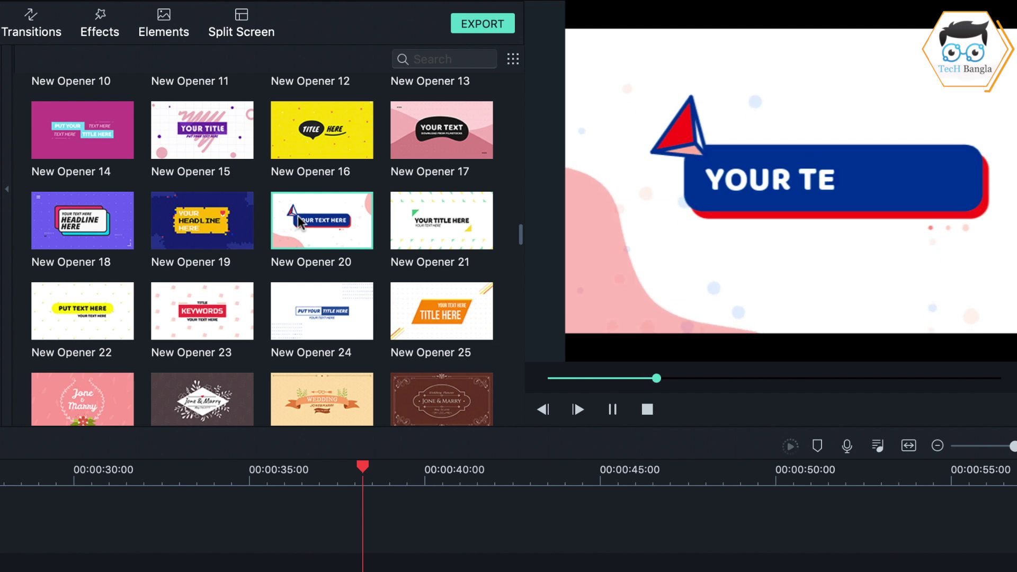
pyautogui.scroll(-3, 297, 215)
pyautogui.scroll(-2, 297, 216)
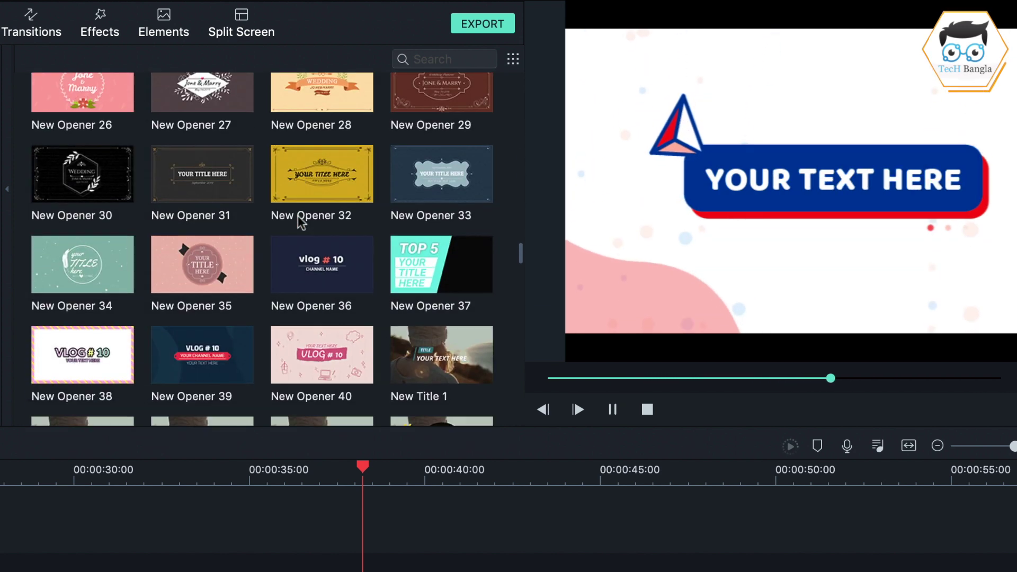
pyautogui.click(201, 260)
pyautogui.scroll(-5, 201, 261)
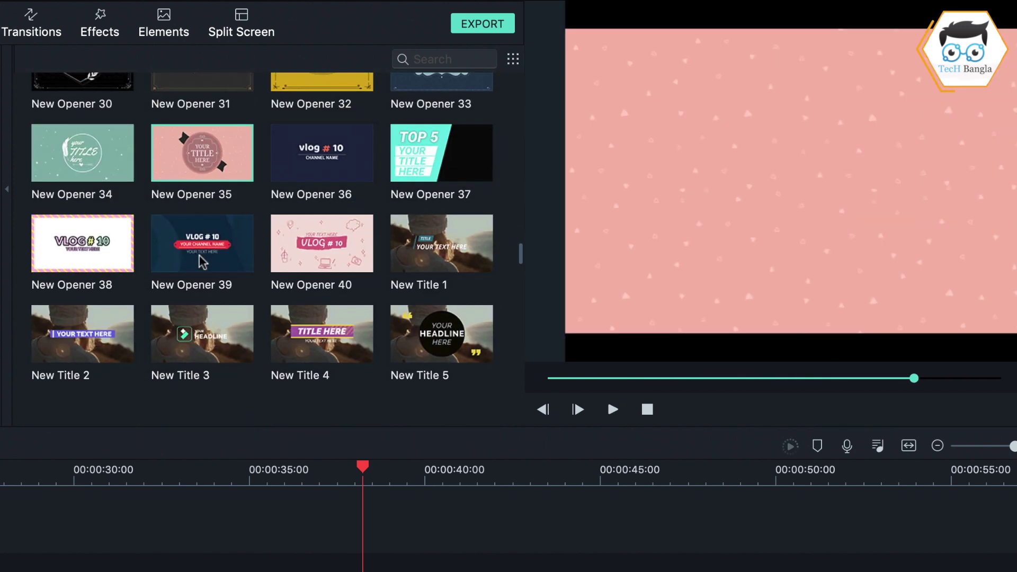
# - Add the New Opener 20 title to the track above the video clip and move the playhead to 00:00:38:14
pyautogui.scroll(5, 200, 257)
pyautogui.scroll(-1, 200, 261)
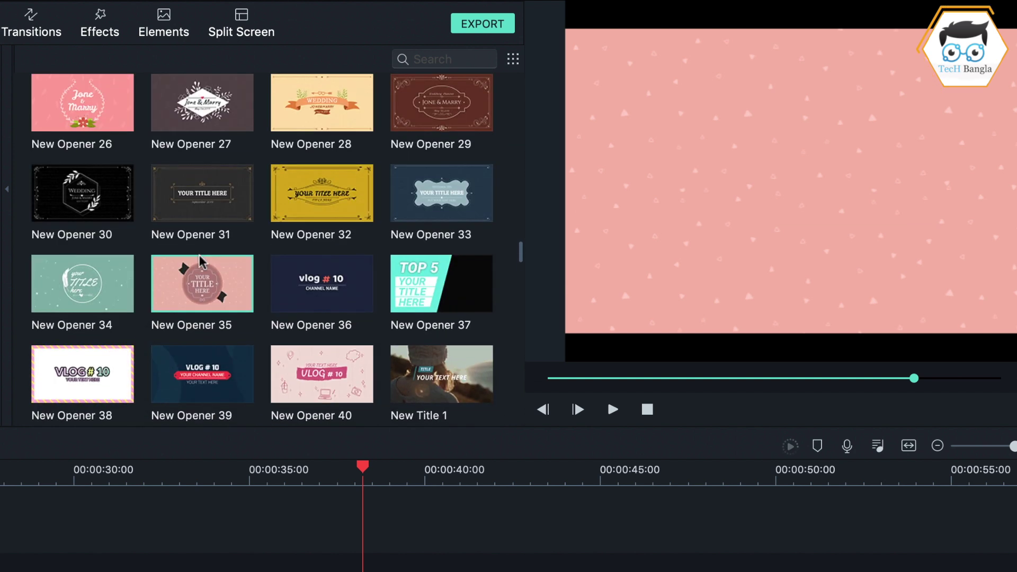
pyautogui.scroll(5, 197, 275)
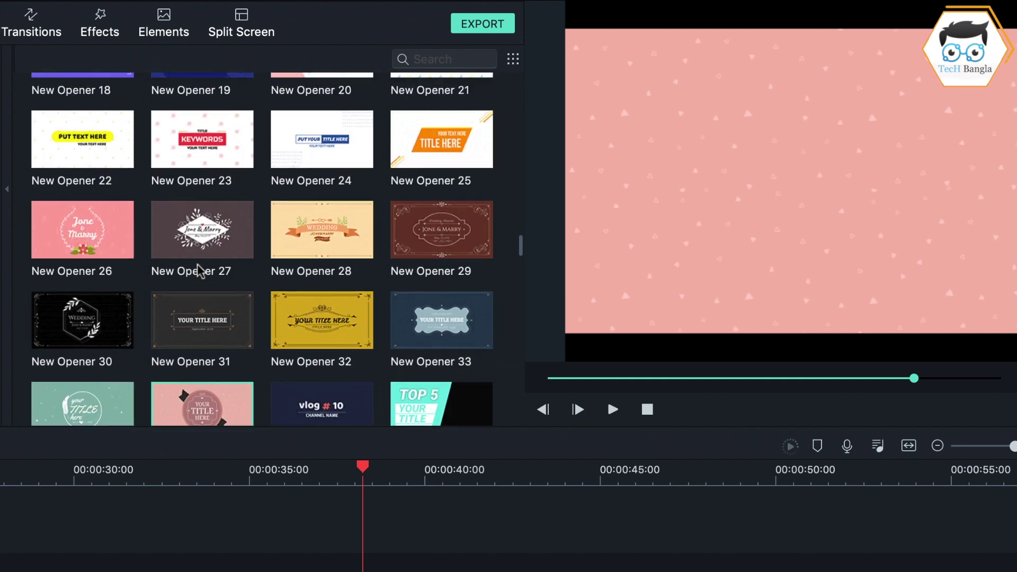
pyautogui.scroll(2, 200, 271)
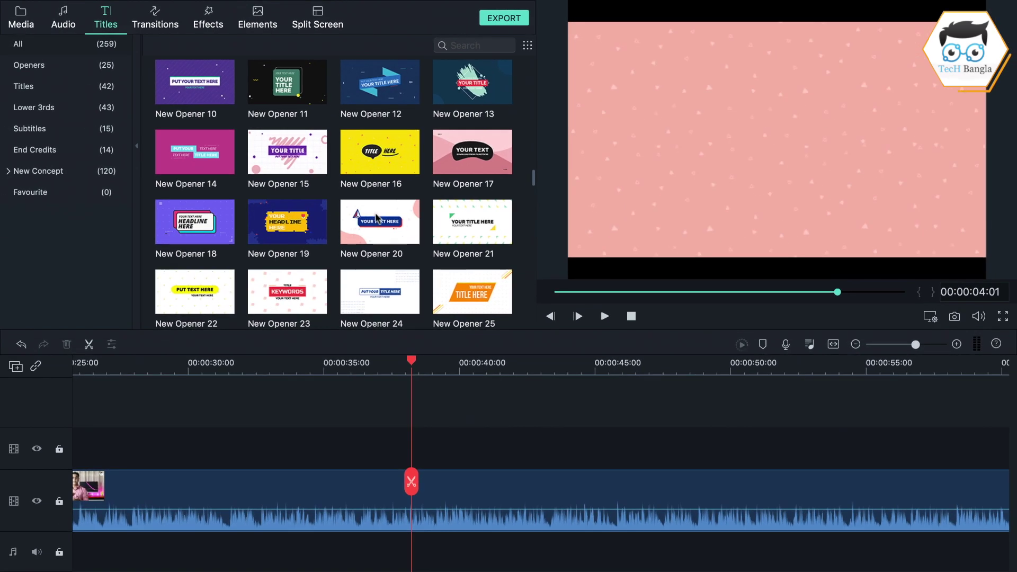
pyautogui.moveTo(378, 218); pyautogui.dragTo(393, 438)
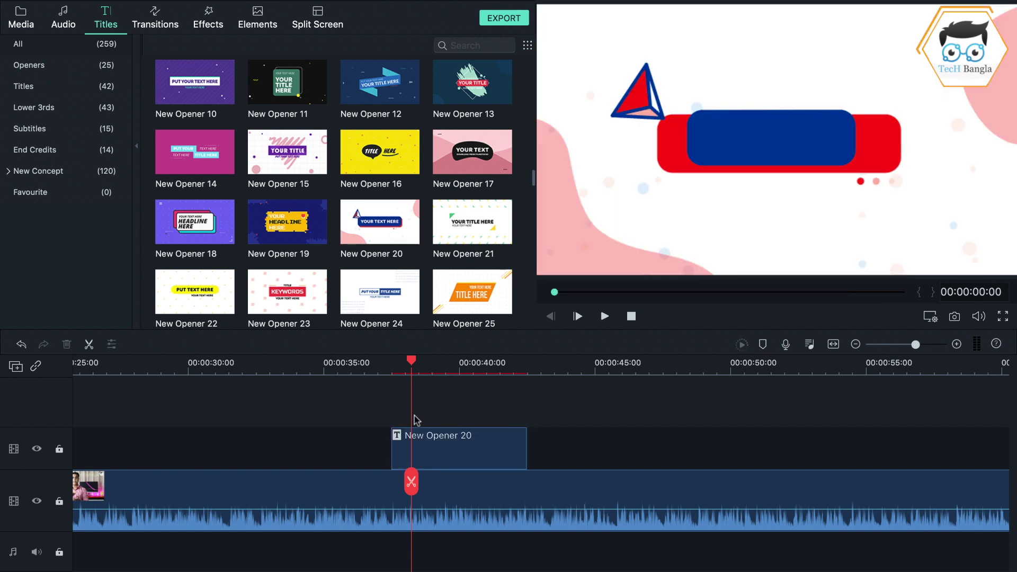
pyautogui.moveTo(413, 364)
pyautogui.mouseDown()
pyautogui.moveTo(524, 366)
pyautogui.moveTo(390, 365)
pyautogui.moveTo(419, 366)
pyautogui.mouseUp()
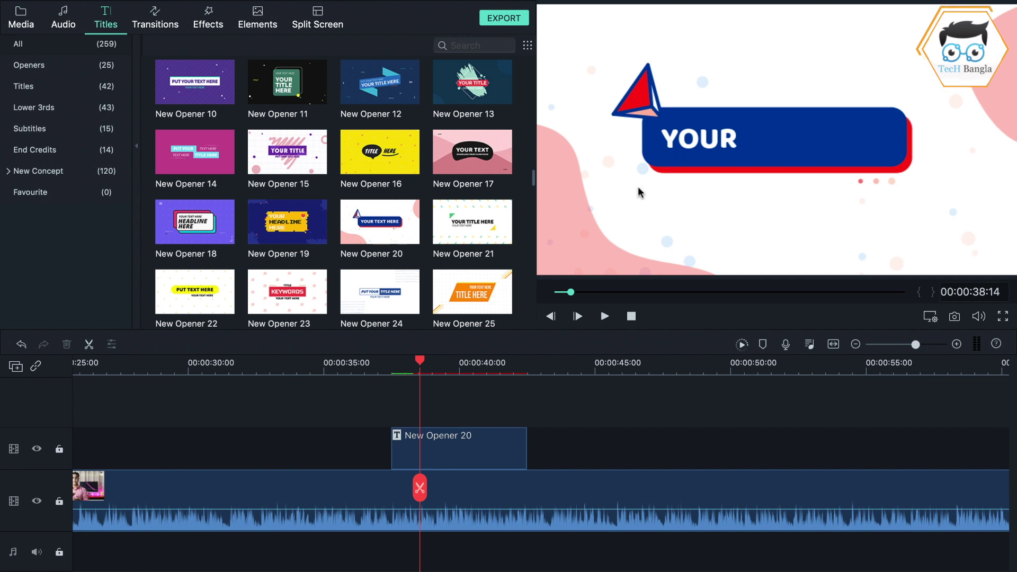
# - Open the New Opener 20 title for editing, rotate its text to 180.2° and scale it to 41.1%
pyautogui.doubleClick(440, 445)
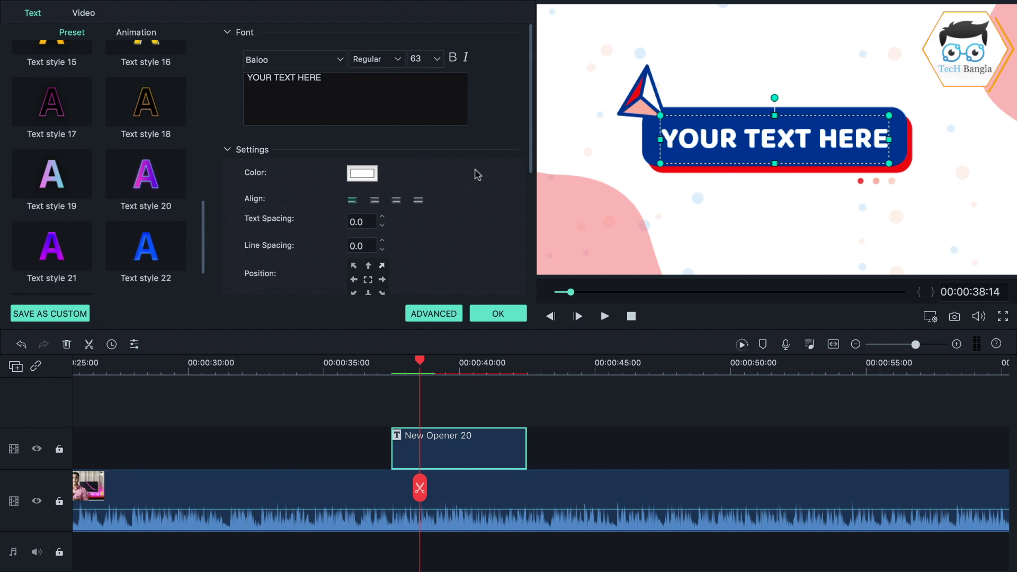
pyautogui.moveTo(325, 78); pyautogui.dragTo(236, 78)
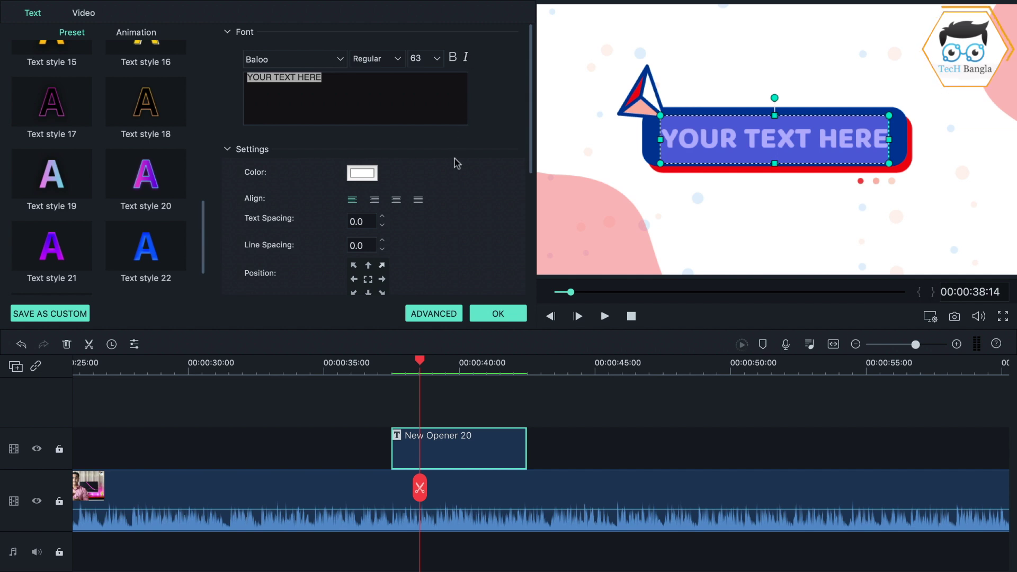
pyautogui.scroll(-2, 455, 162)
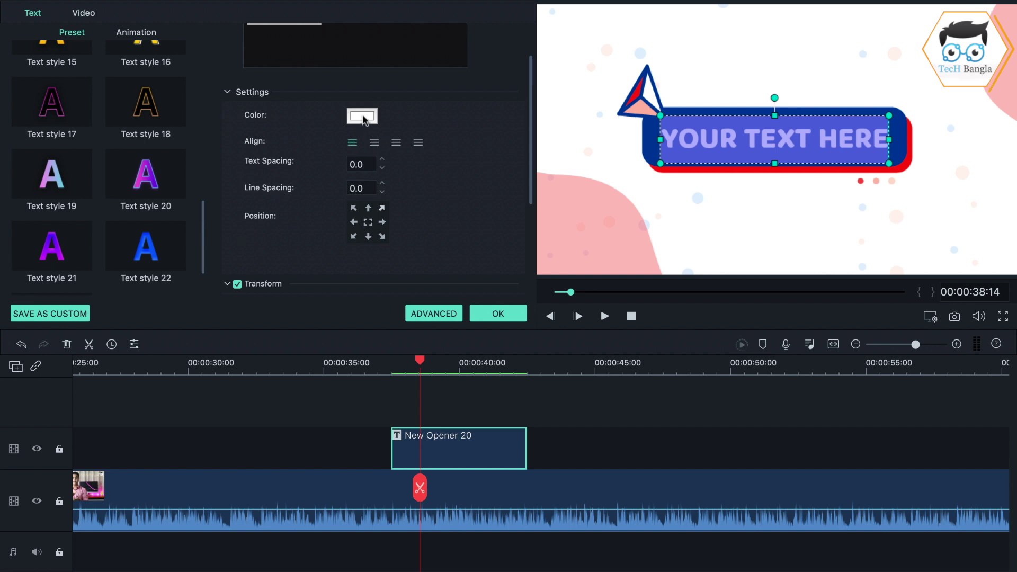
pyautogui.scroll(-1, 364, 118)
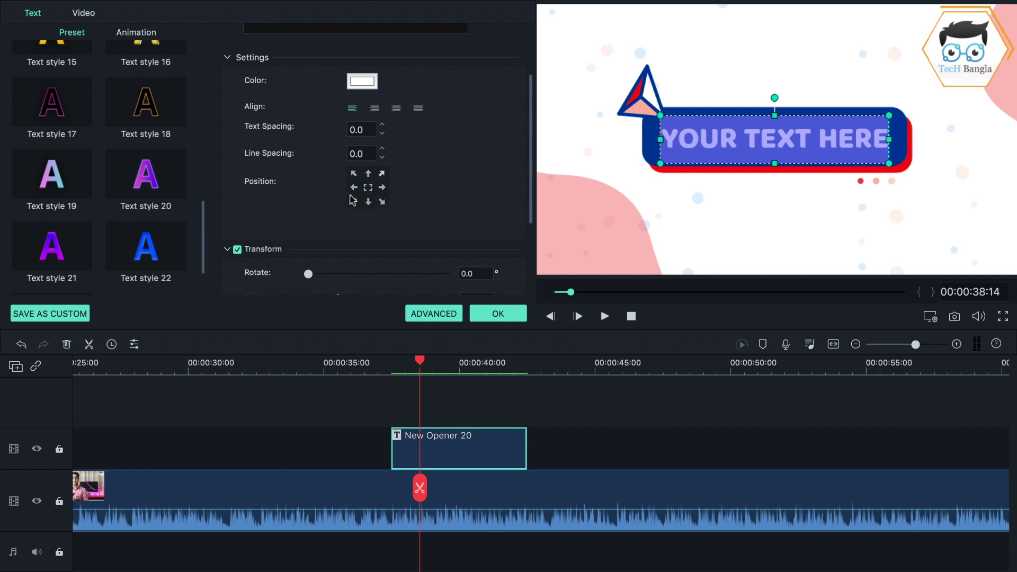
pyautogui.scroll(-3, 410, 196)
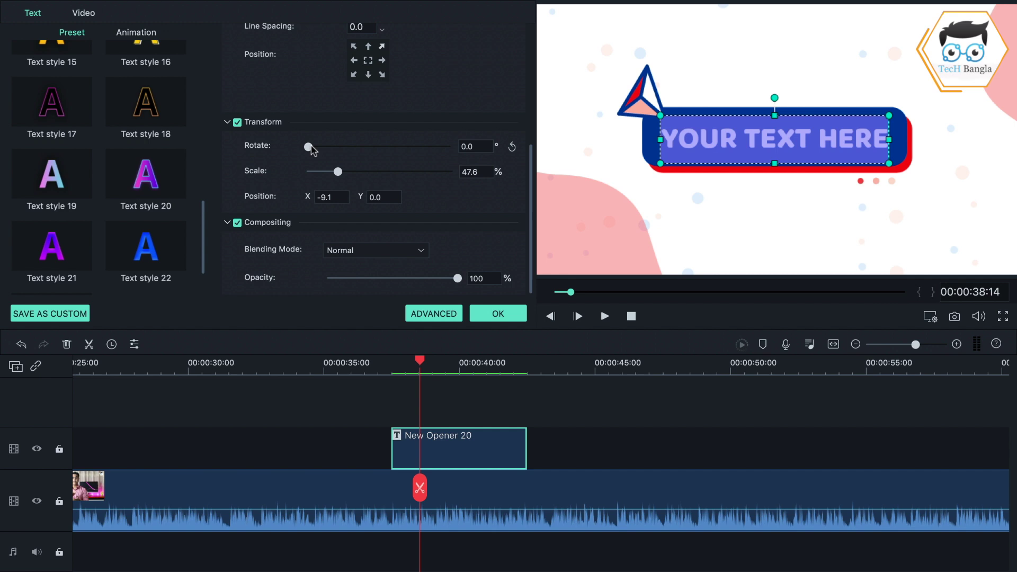
pyautogui.moveTo(308, 148); pyautogui.dragTo(375, 150)
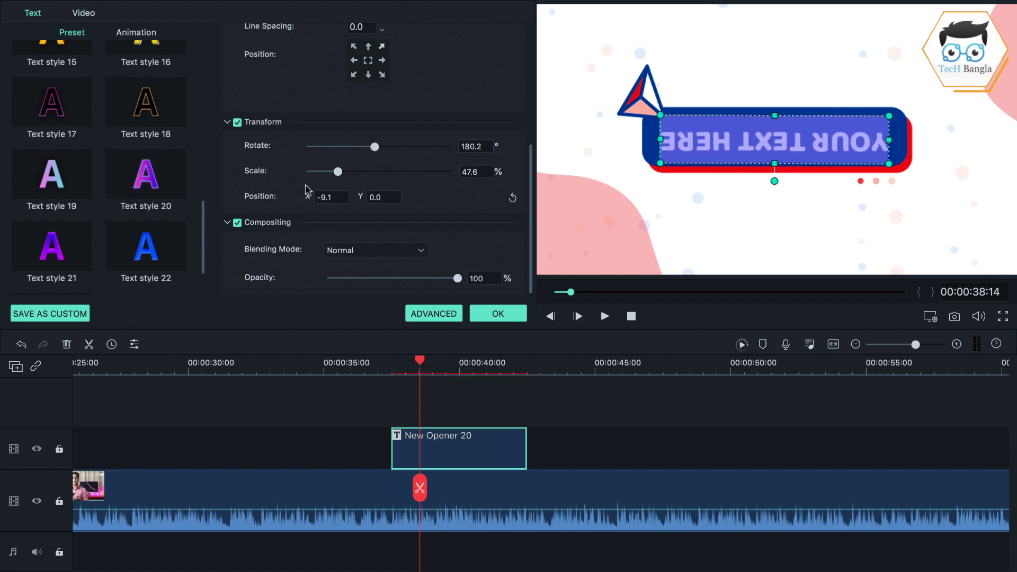
pyautogui.moveTo(337, 175)
pyautogui.mouseDown()
pyautogui.moveTo(347, 174)
pyautogui.moveTo(321, 177)
pyautogui.moveTo(335, 179)
pyautogui.mouseUp()
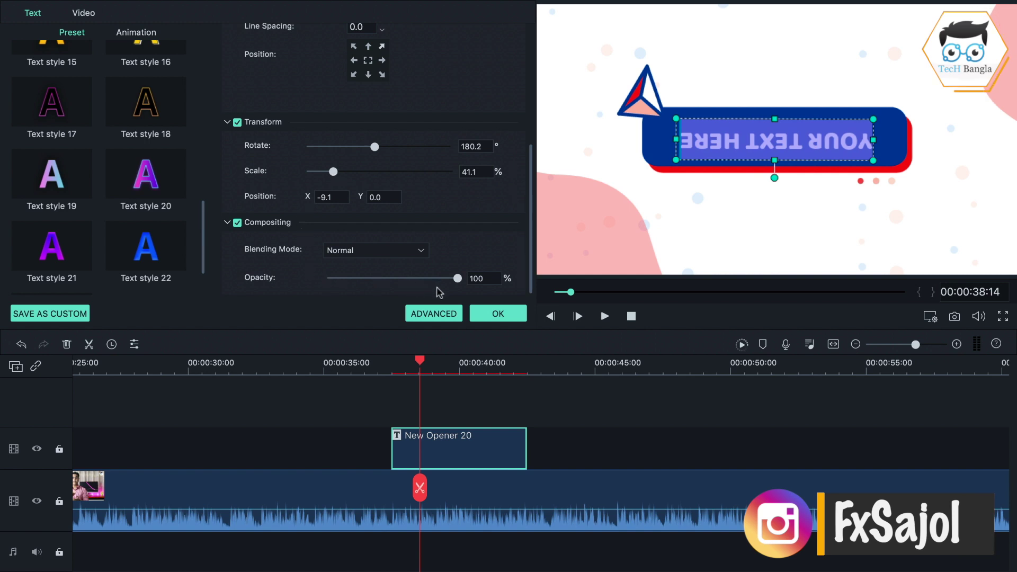
# - Try 30% opacity on the title text, raise it to slightly below full opacity, and confirm the title edits
pyautogui.moveTo(457, 279); pyautogui.dragTo(364, 280)
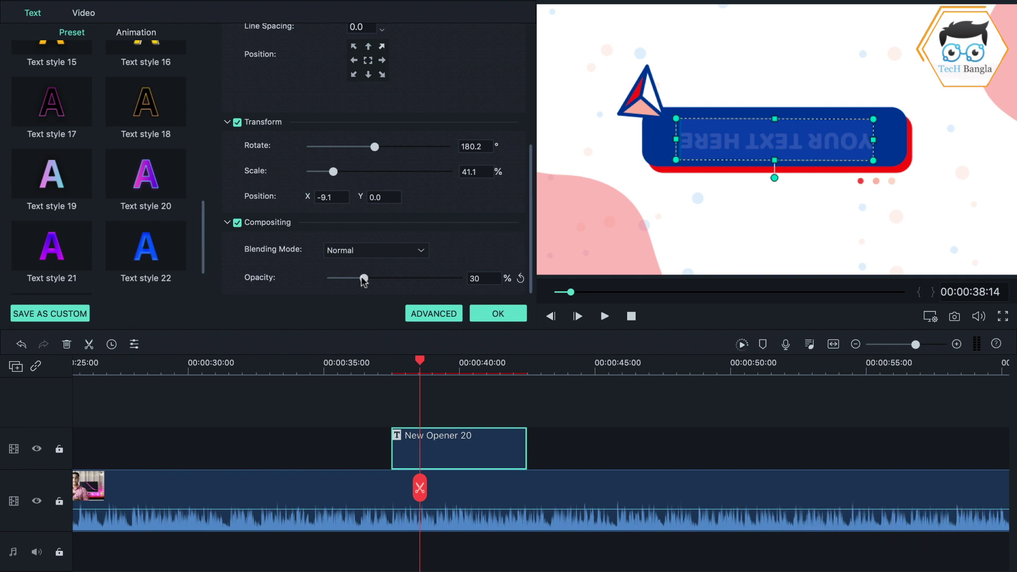
pyautogui.moveTo(402, 278); pyautogui.dragTo(446, 279)
pyautogui.click(484, 313)
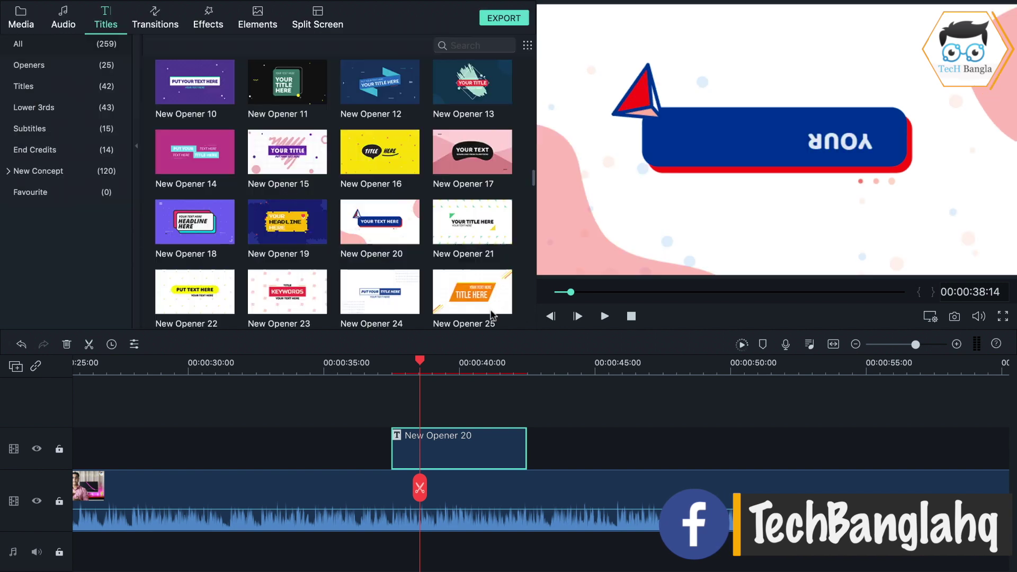
# - Browse the rest of the title library, looking over the New Title and Title templates
pyautogui.scroll(-15, 411, 183)
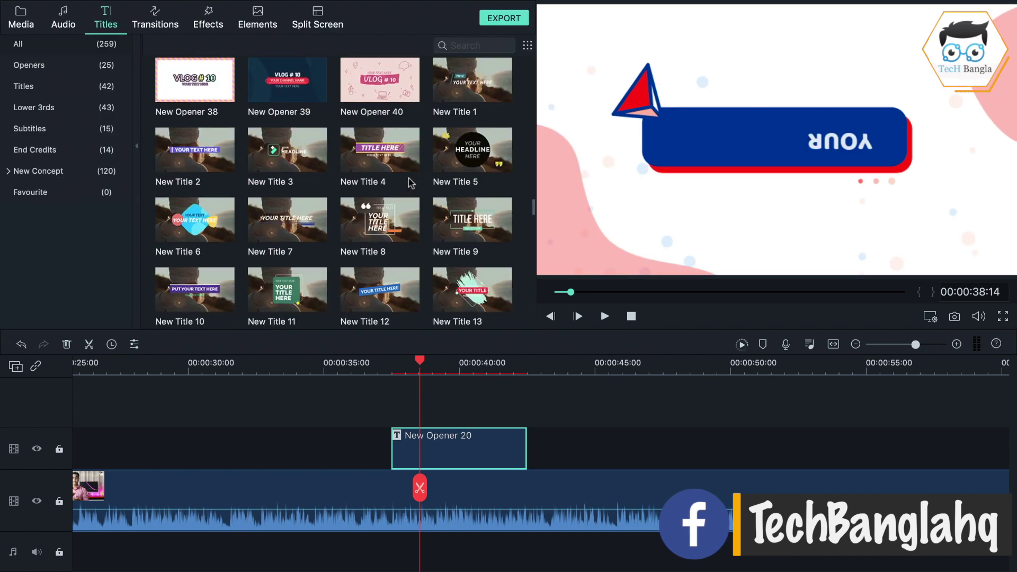
pyautogui.scroll(-10, 411, 183)
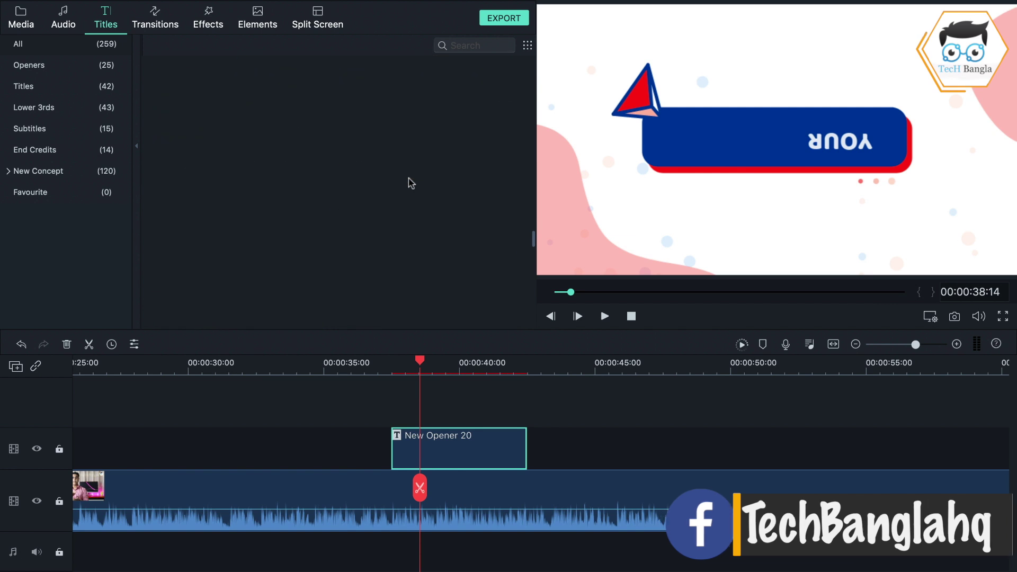
pyautogui.scroll(-3, 411, 183)
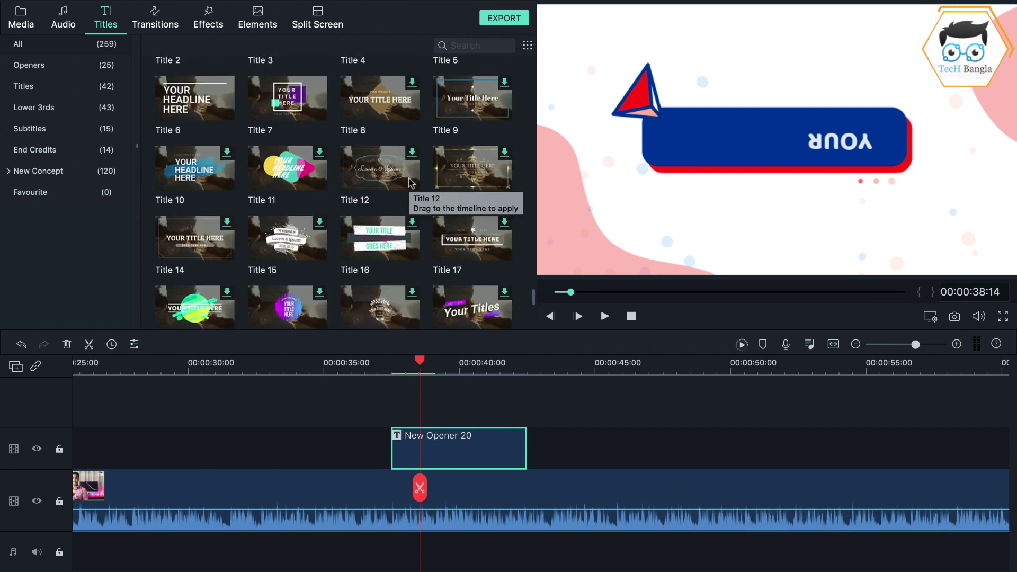
pyautogui.scroll(-3, 411, 183)
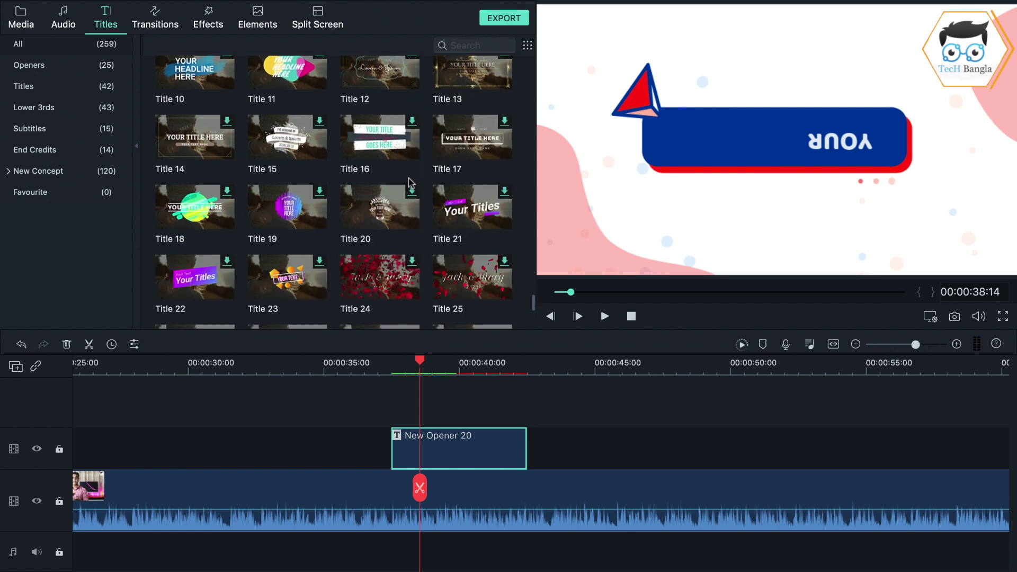
pyautogui.scroll(-3, 336, 129)
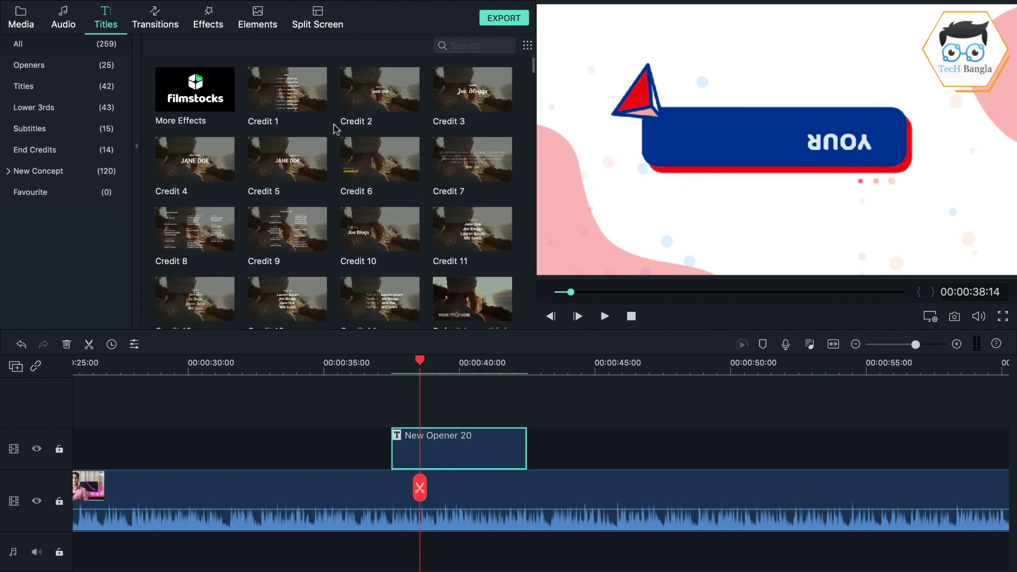